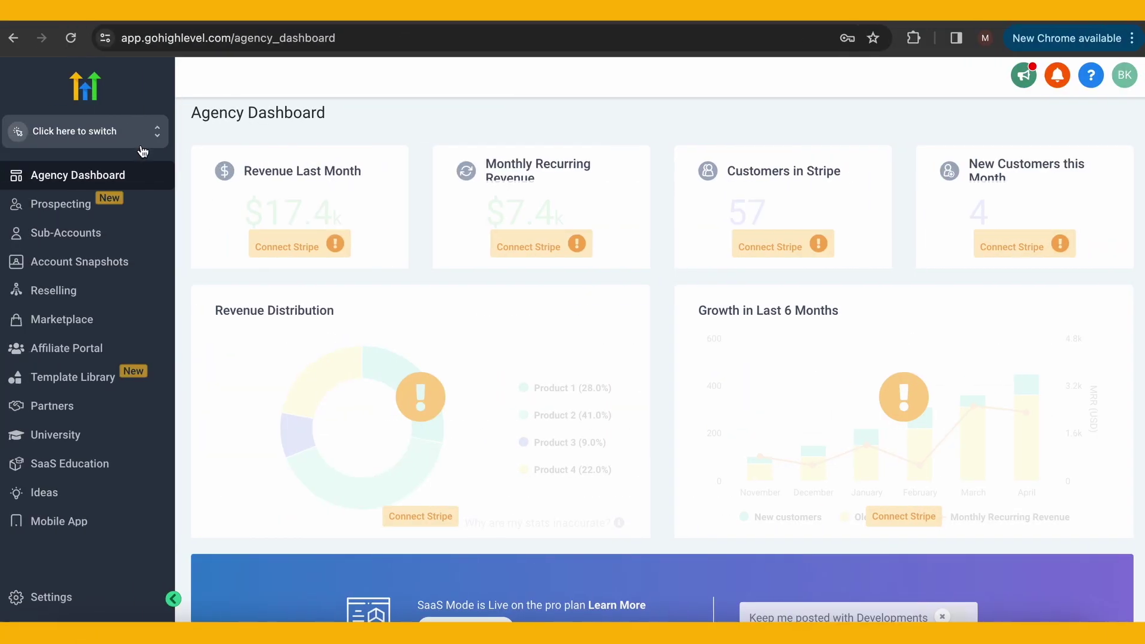
Switch into the Suite Courses sub-account and open Settings > Phone Numbers
click(132, 140)
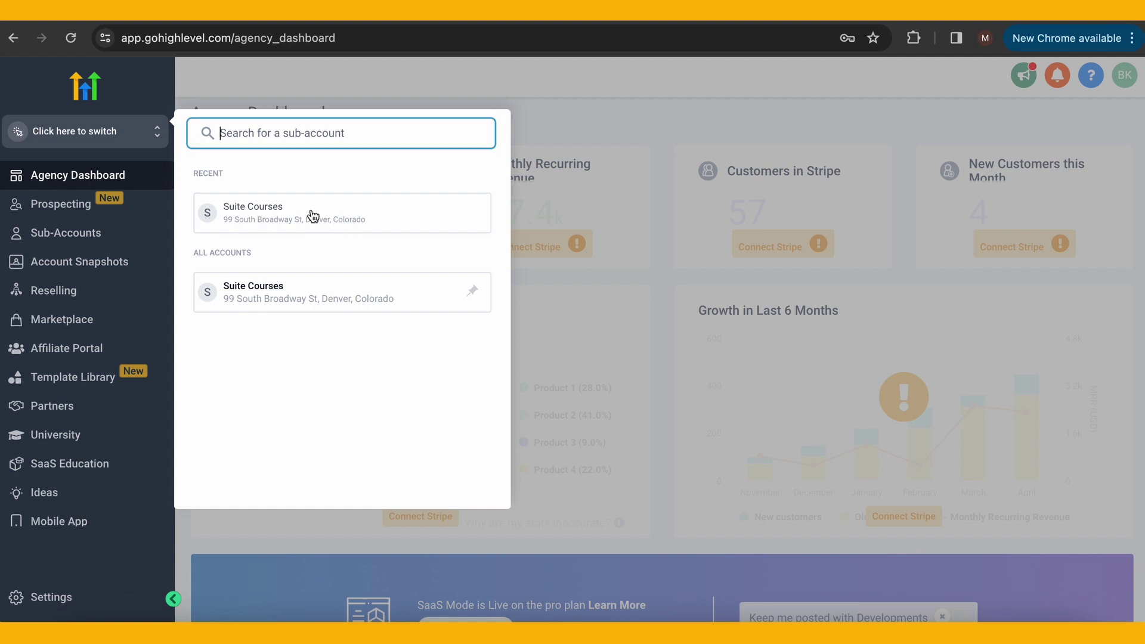
click(283, 213)
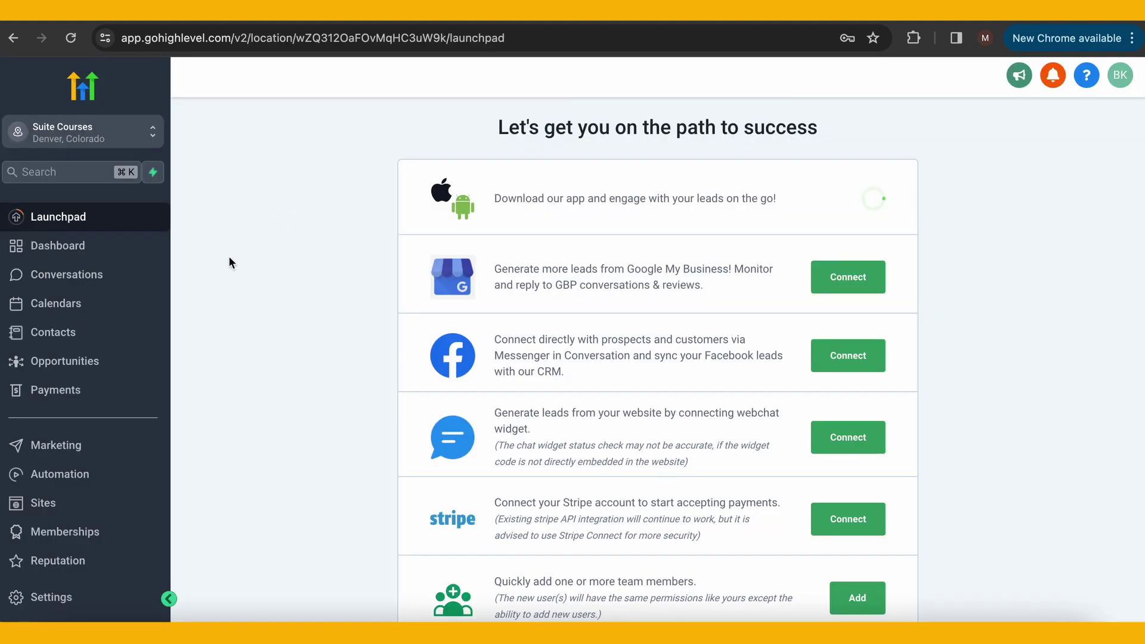
click(67, 599)
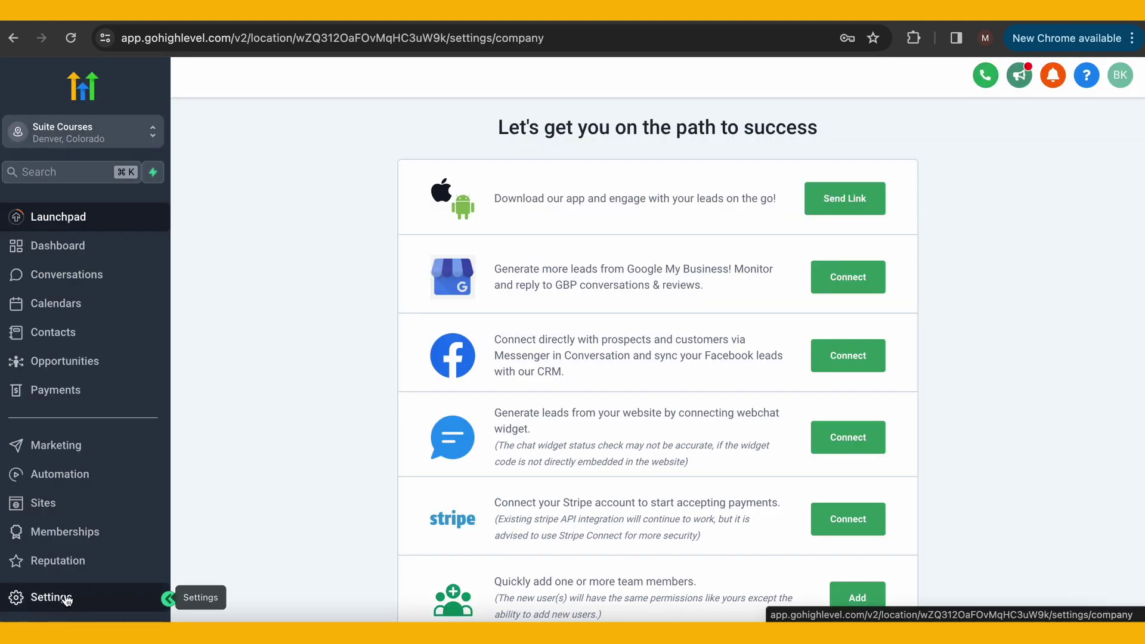
scroll(100, 484, down, 3)
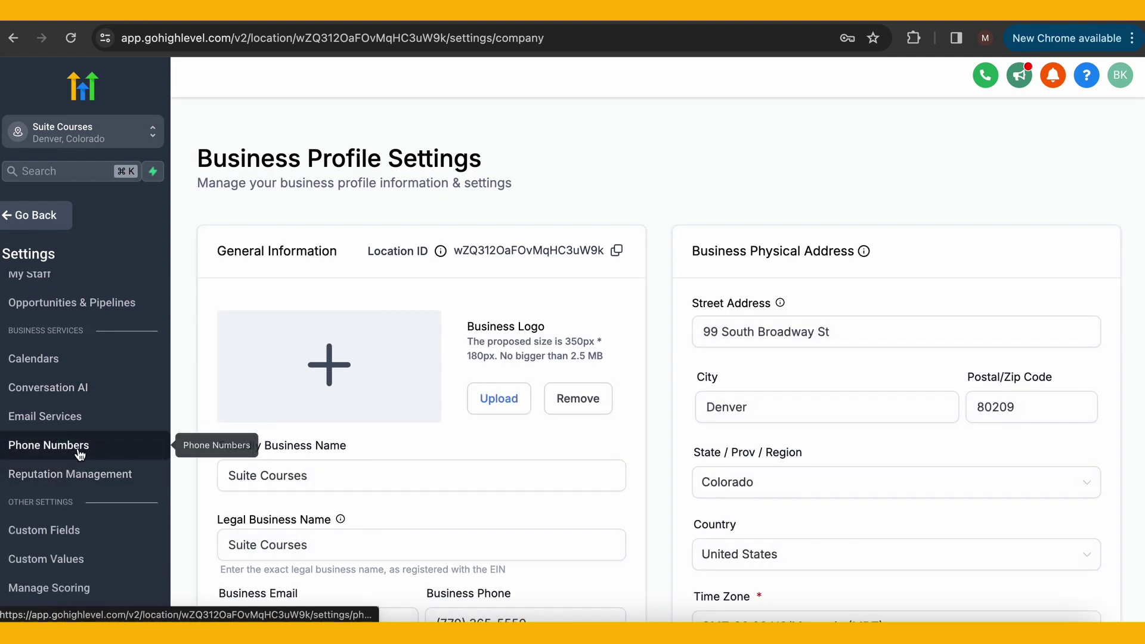
click(80, 455)
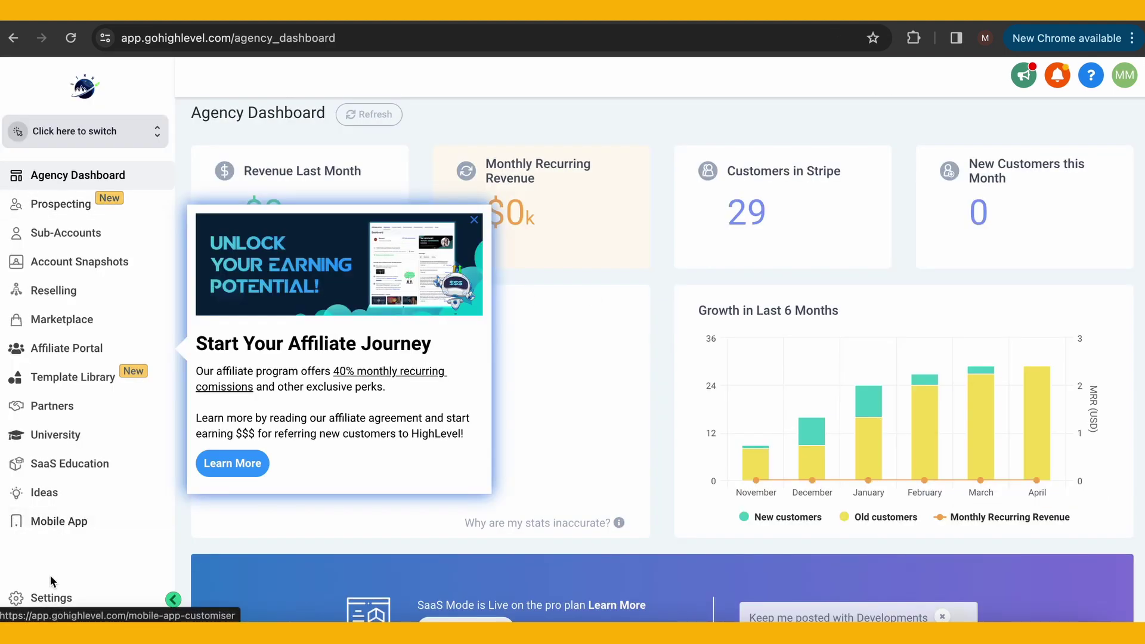
Open the agency's Phone Integration settings and review the Sub Account Settings phone table
click(70, 602)
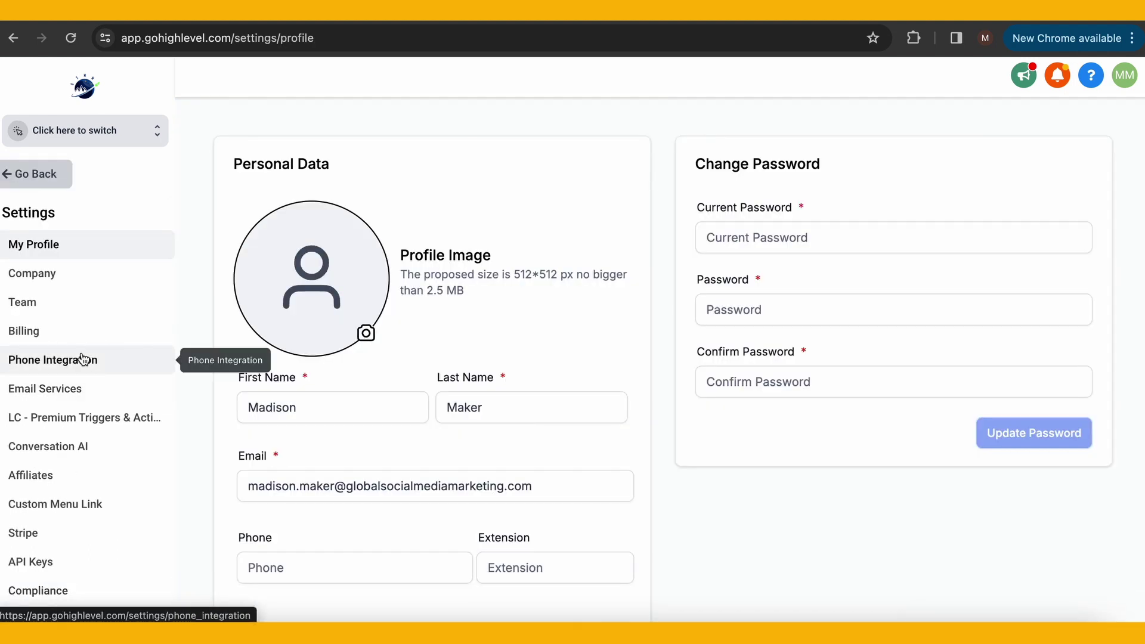
click(84, 359)
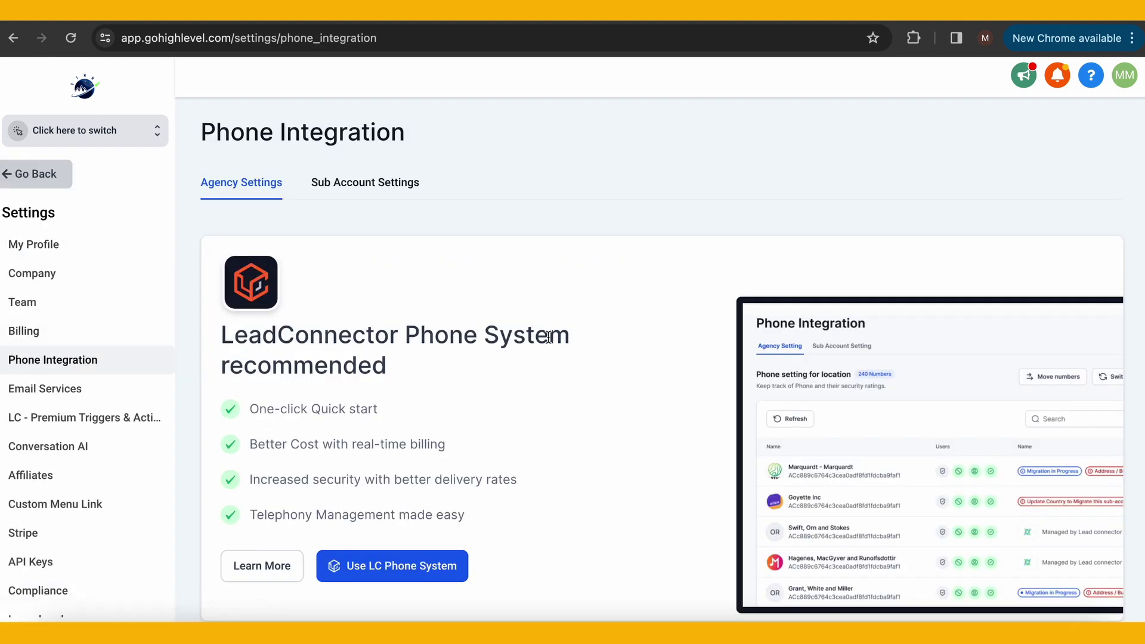
scroll(469, 409, down, 1)
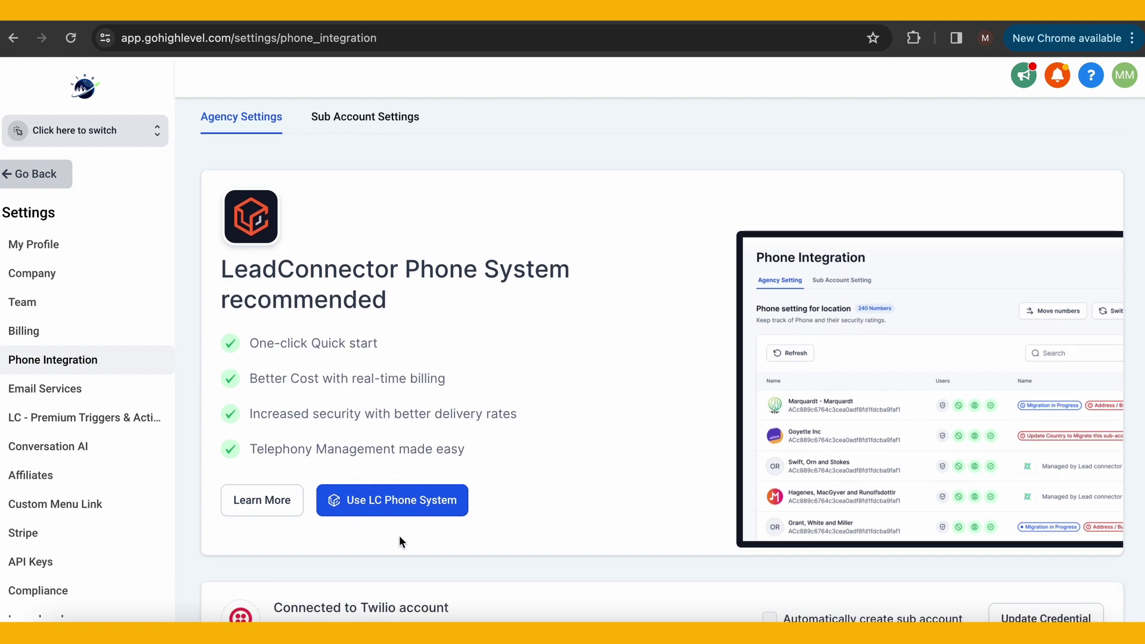
click(389, 127)
scroll(424, 385, down, 2)
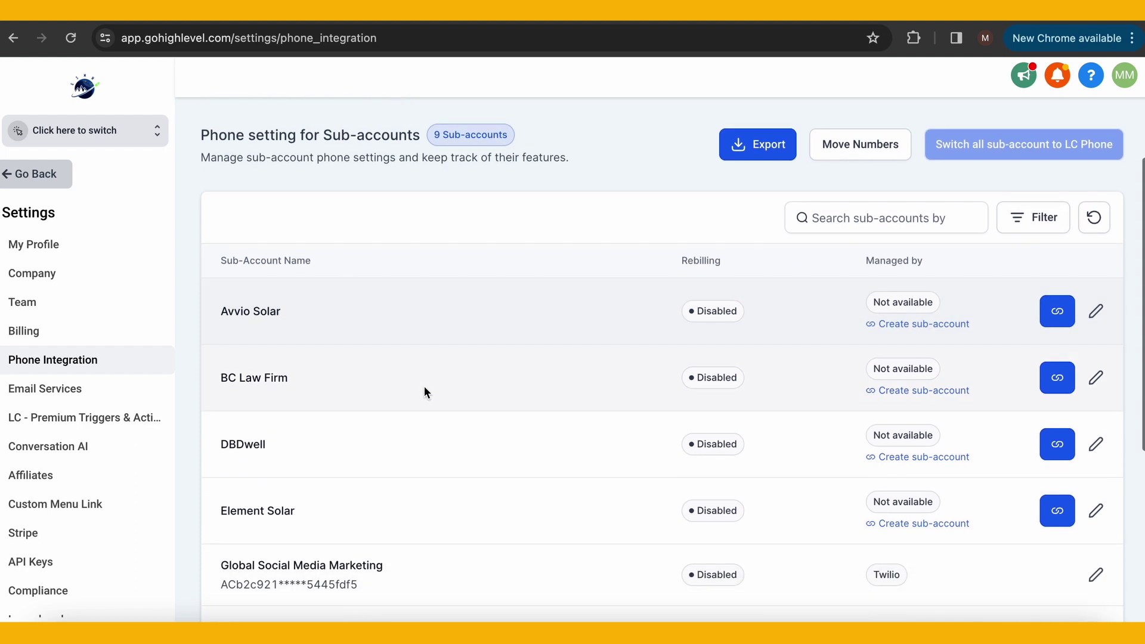
scroll(425, 389, down, 2)
scroll(425, 389, up, 4)
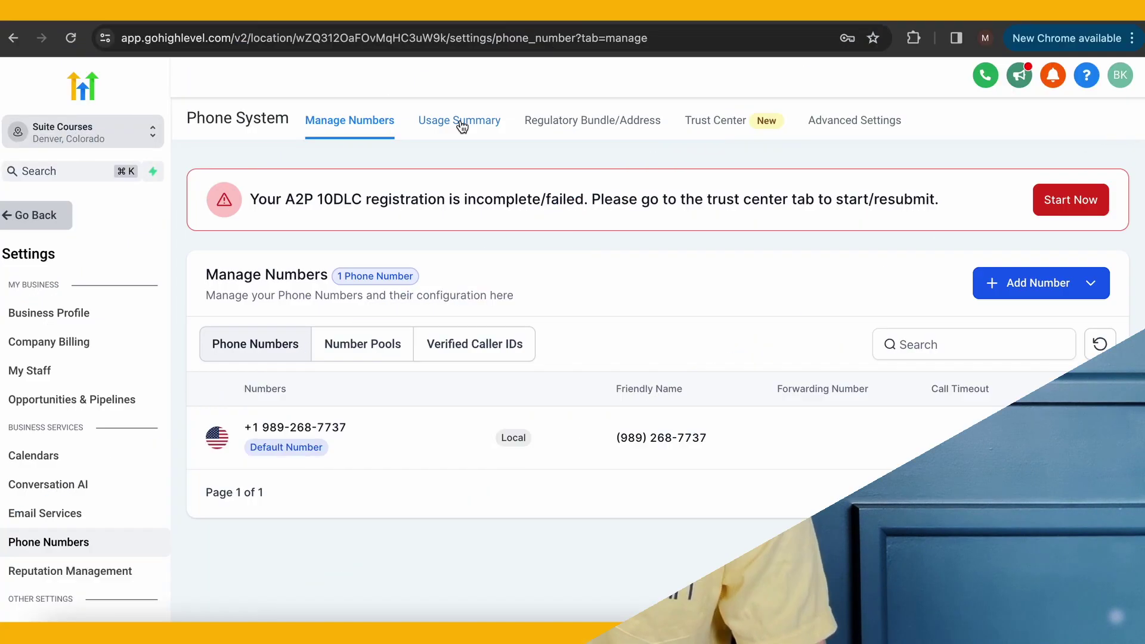
Review the Usage Summary's monthly cards, showing $1.03 charged this month
click(460, 122)
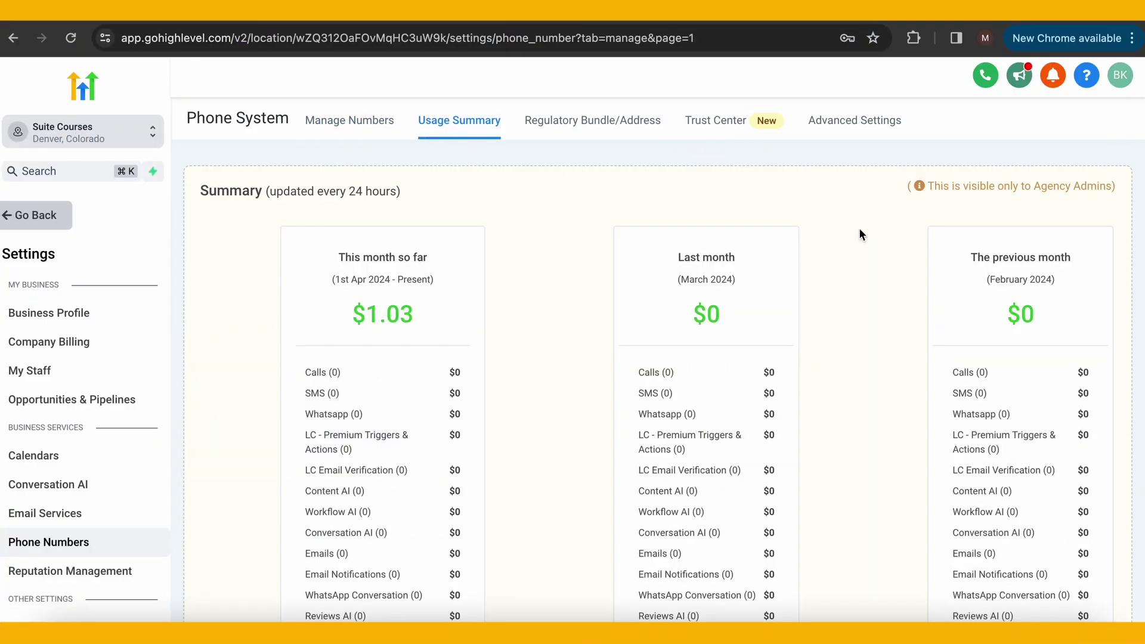
scroll(859, 230, down, 4)
scroll(859, 233, down, 5)
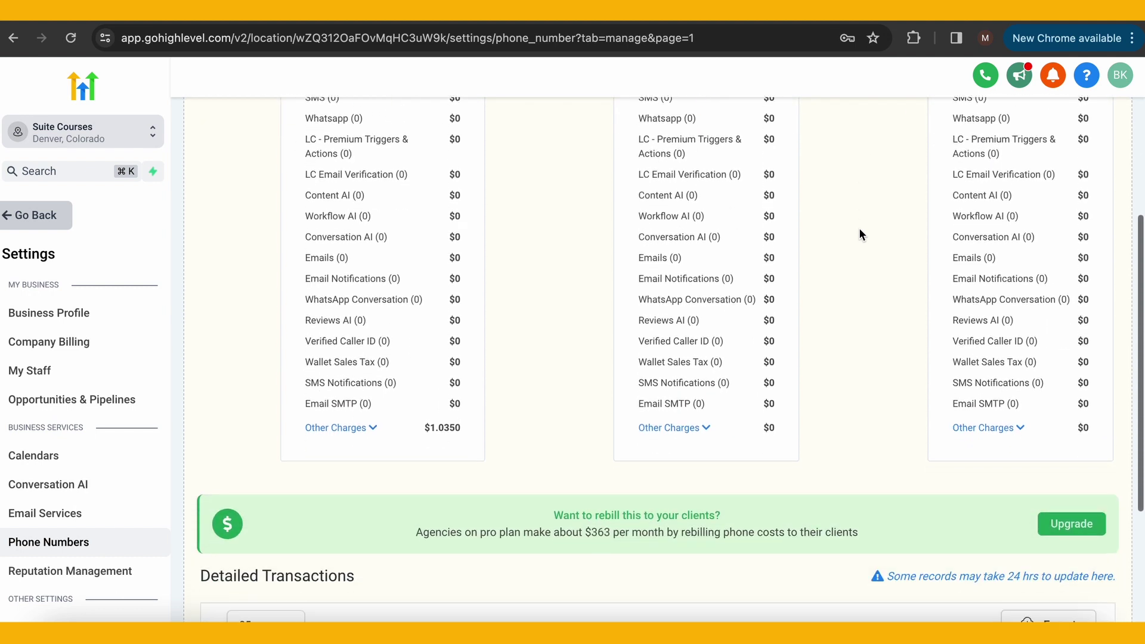
scroll(859, 233, up, 6)
scroll(859, 234, up, 3)
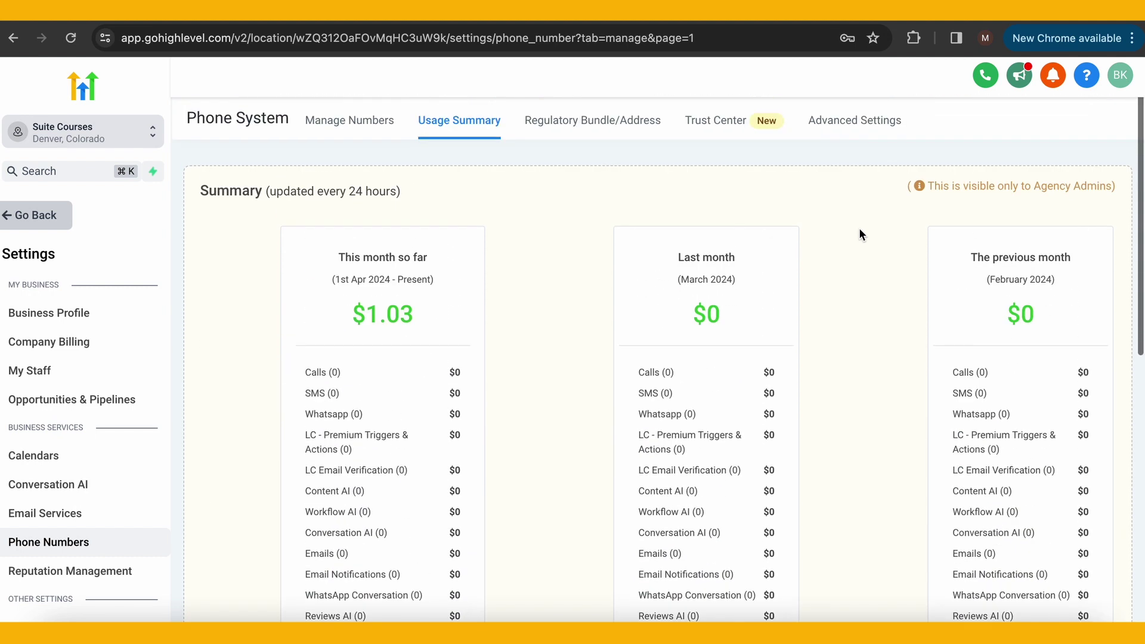
Review the Regulatory Bundle/Address list, opening and cancelling the + Create bundle dialog
click(605, 123)
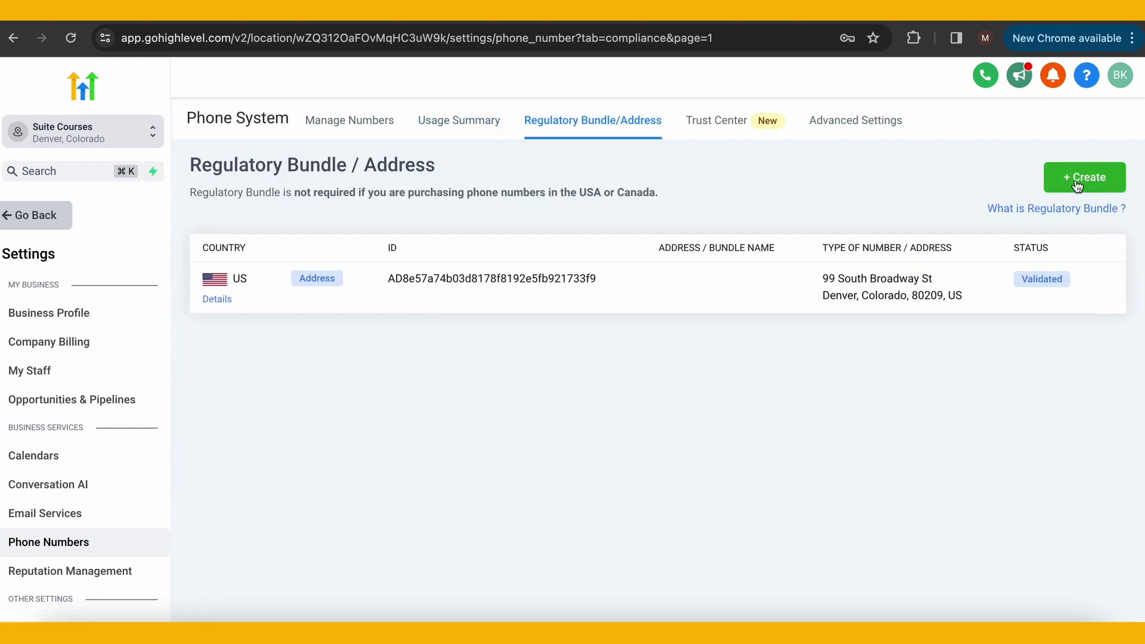
click(1077, 179)
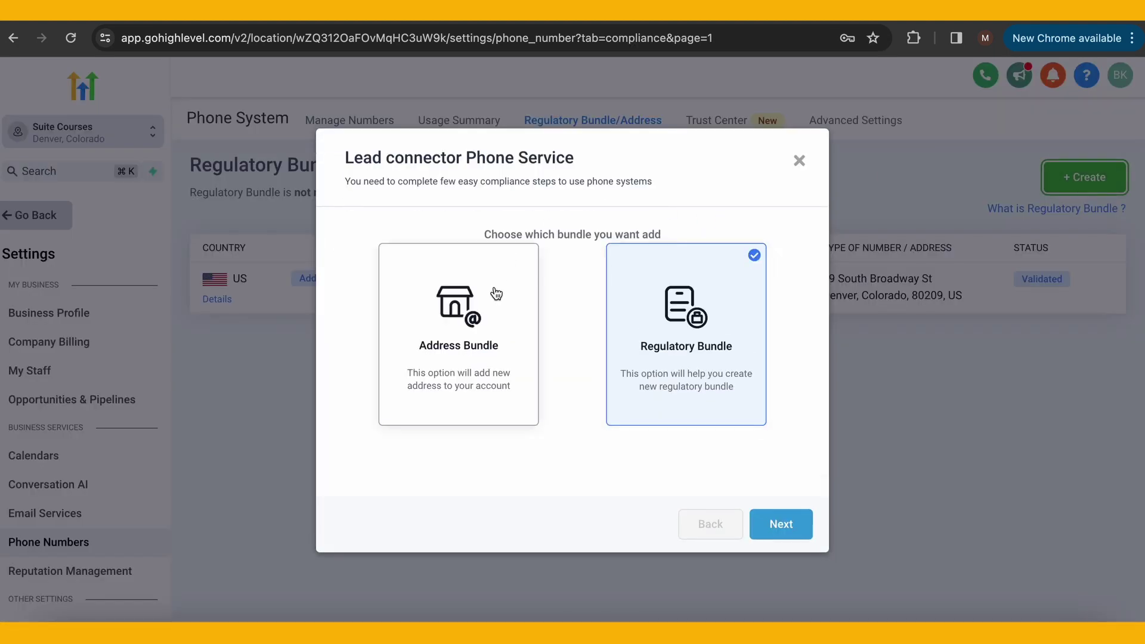
click(799, 161)
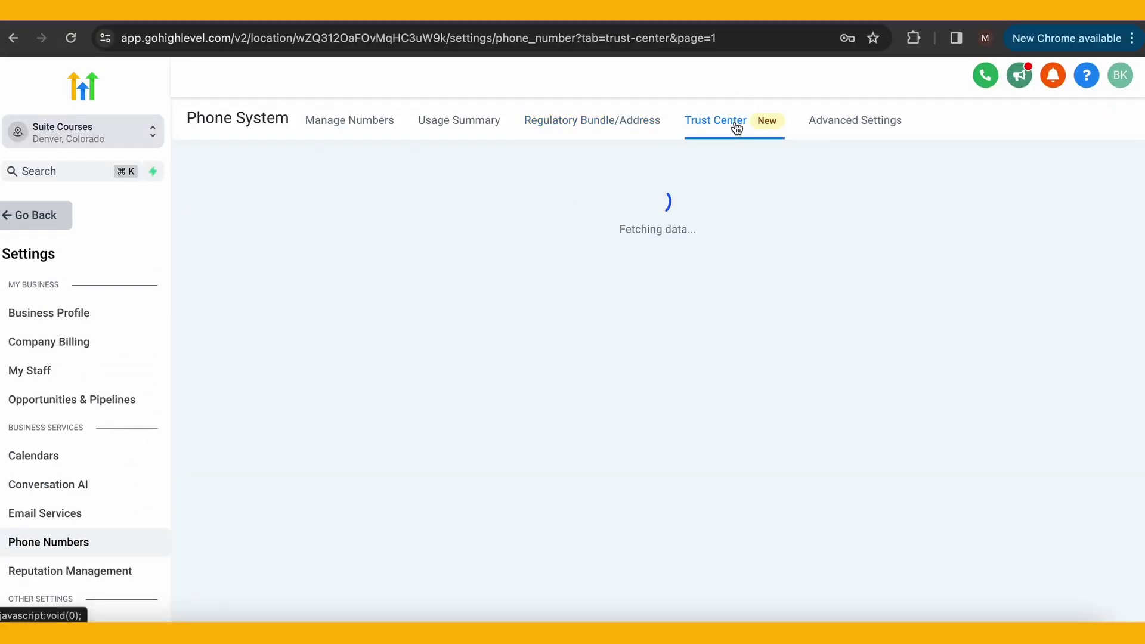
Read through the Trust Center A2P Wizard information, then view Advanced Settings
scroll(653, 366, down, 1)
scroll(653, 368, down, 3)
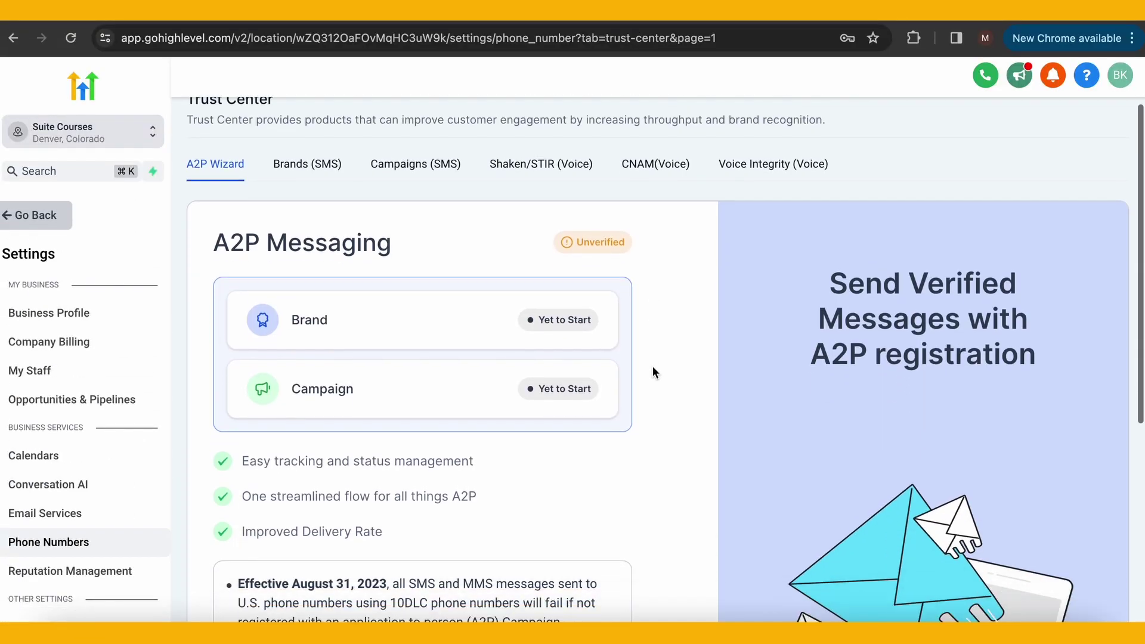
scroll(653, 368, down, 3)
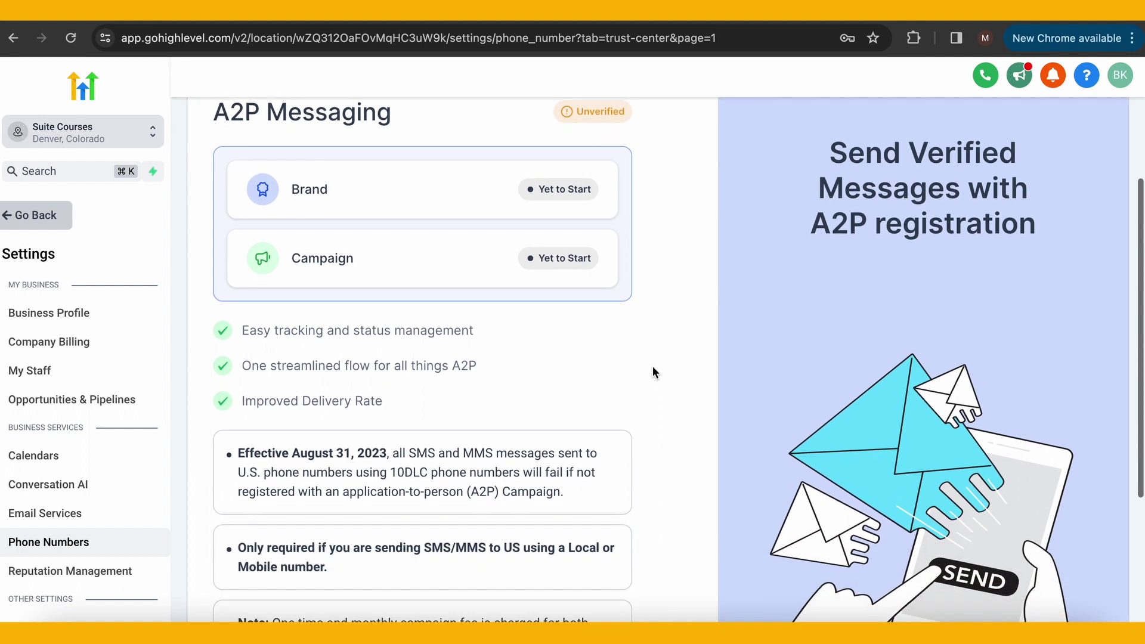
scroll(652, 366, down, 2)
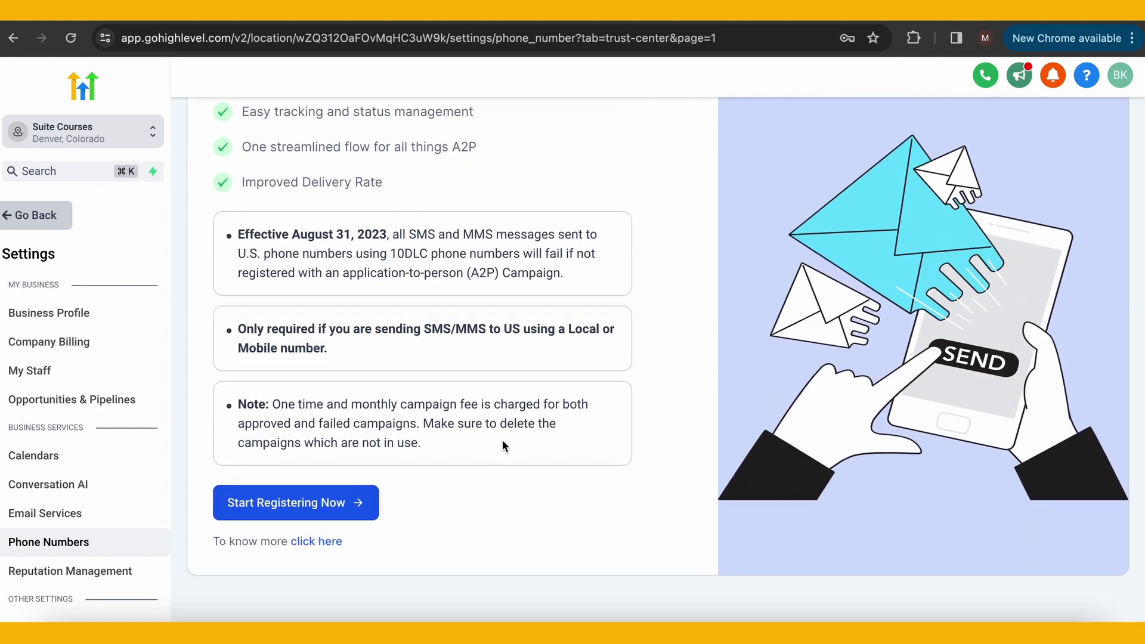
scroll(503, 448, up, 7)
click(847, 125)
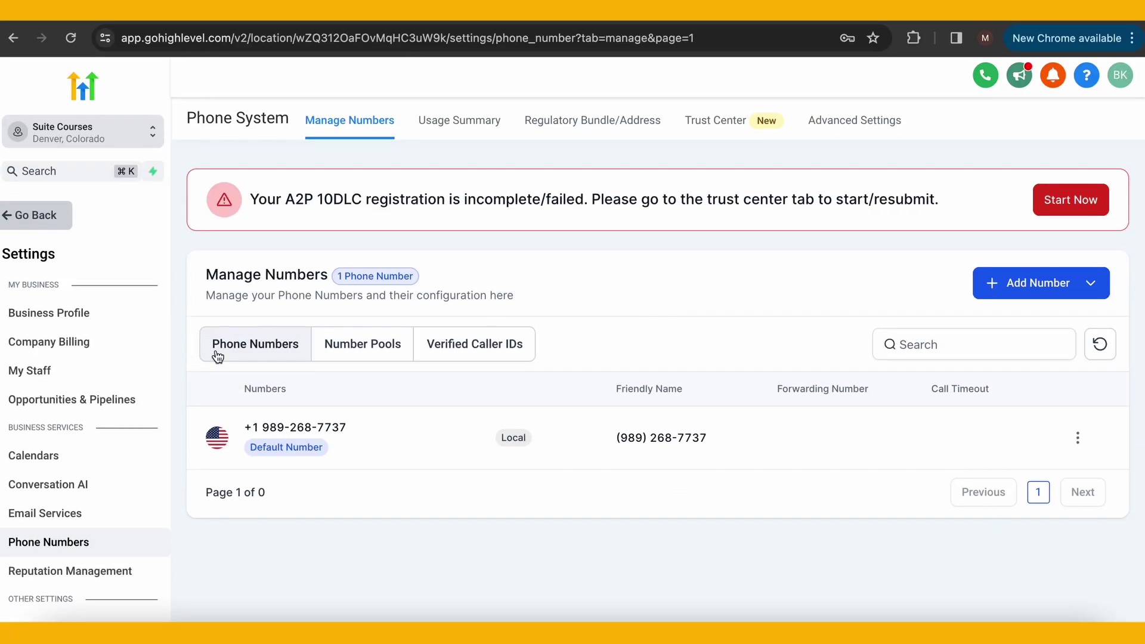
View the empty Number Pools and Verified Caller IDs, then choose Add Number > Add Phone Number
click(356, 361)
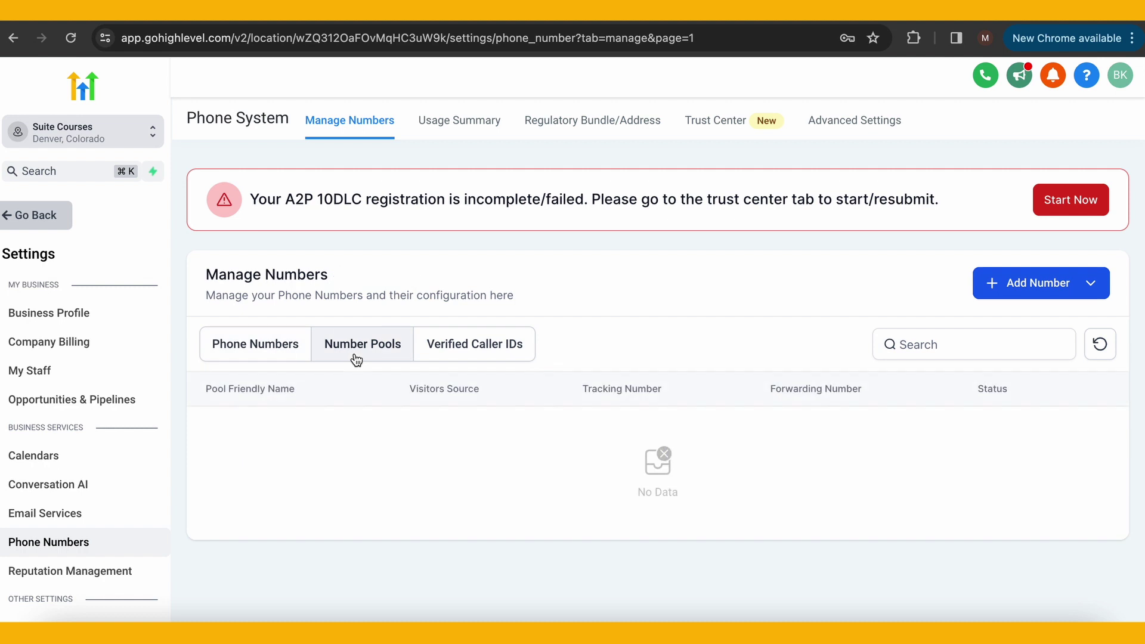
click(474, 356)
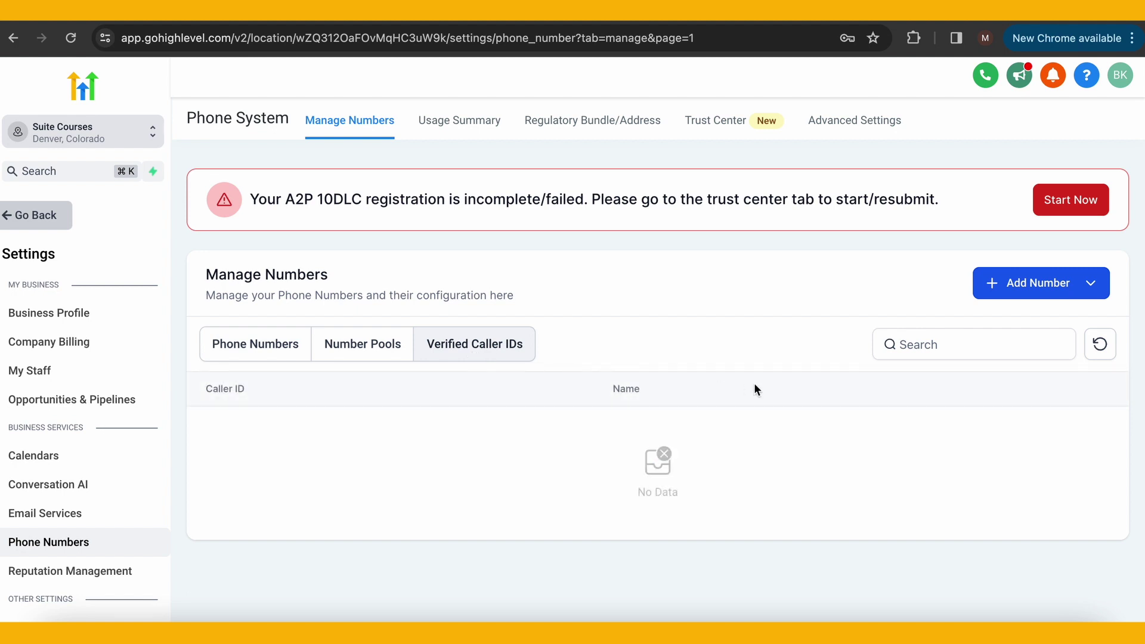
click(1019, 290)
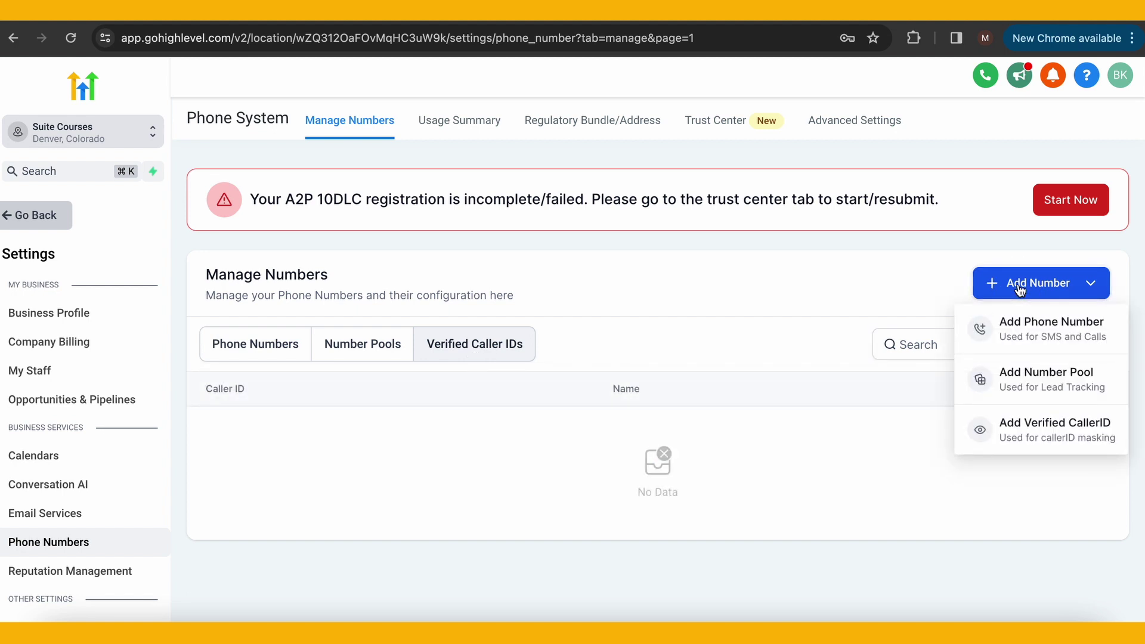
click(1023, 329)
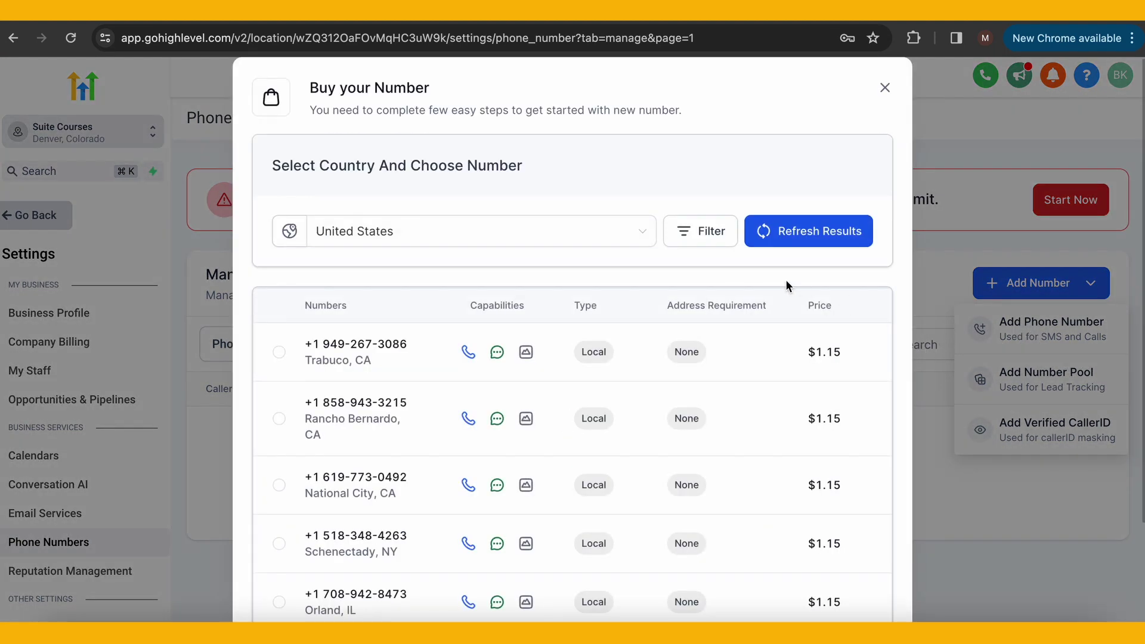
Keep United States as the country, look over the filter options, and refresh available numbers
click(607, 240)
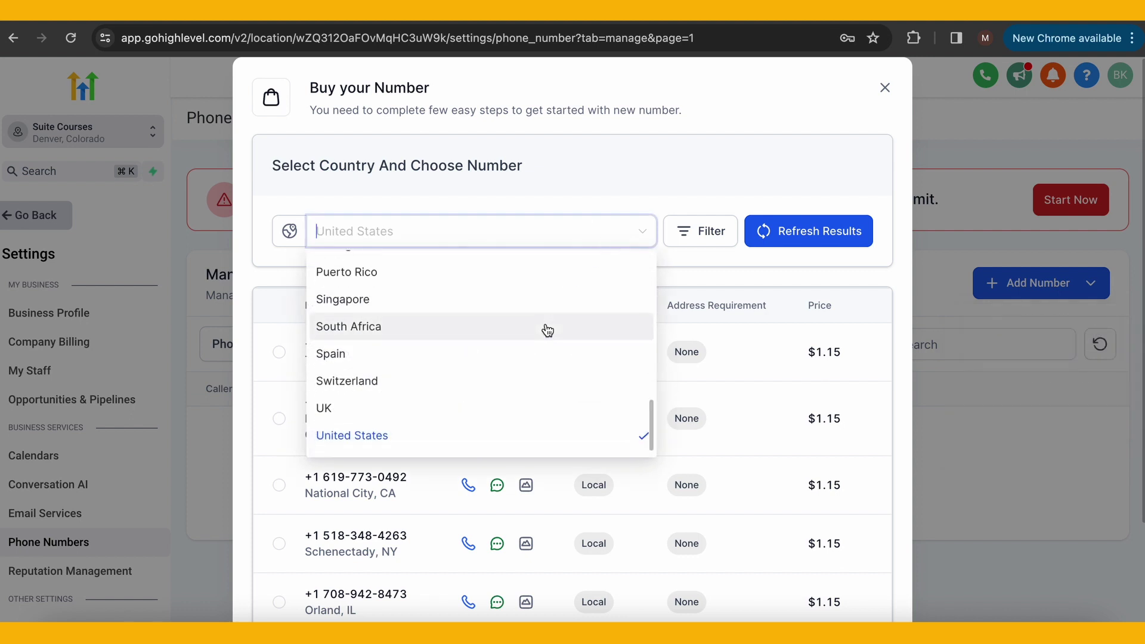
scroll(545, 327, up, 4)
scroll(546, 328, up, 5)
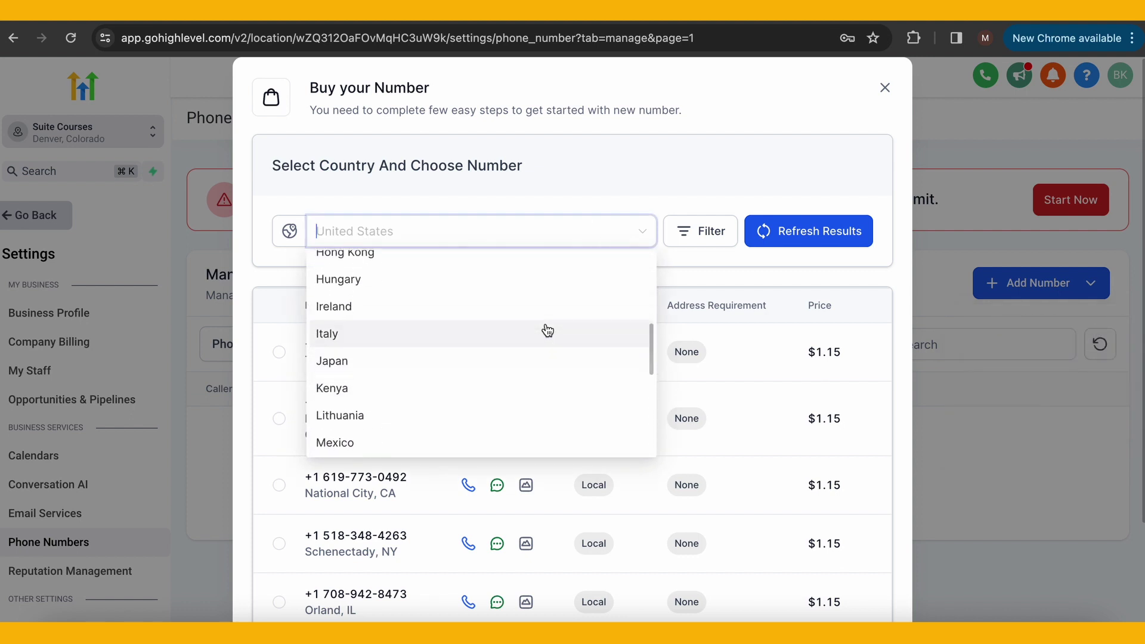
click(627, 178)
click(701, 231)
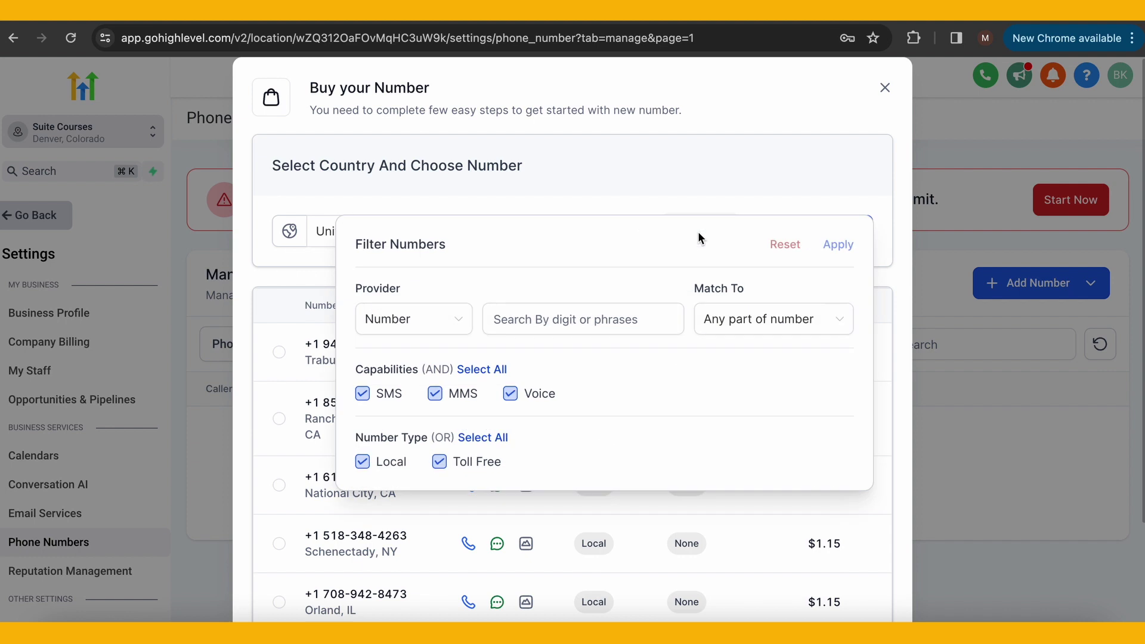
scroll(550, 406, down, 1)
scroll(550, 406, down, 1)
scroll(550, 406, up, 2)
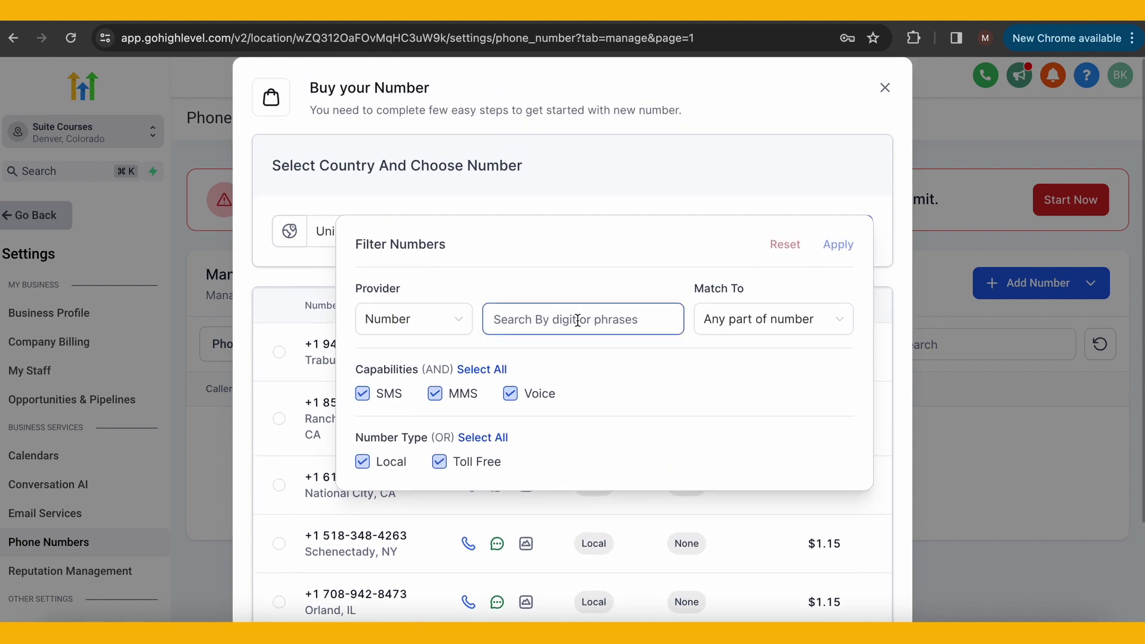
click(735, 328)
click(719, 263)
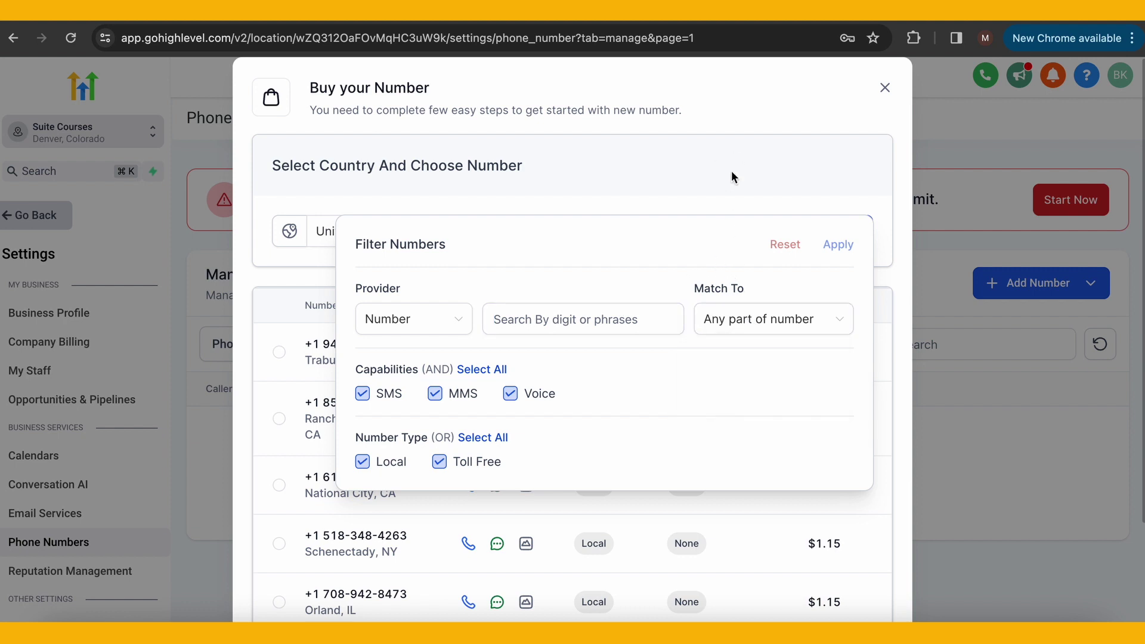
click(732, 171)
click(826, 238)
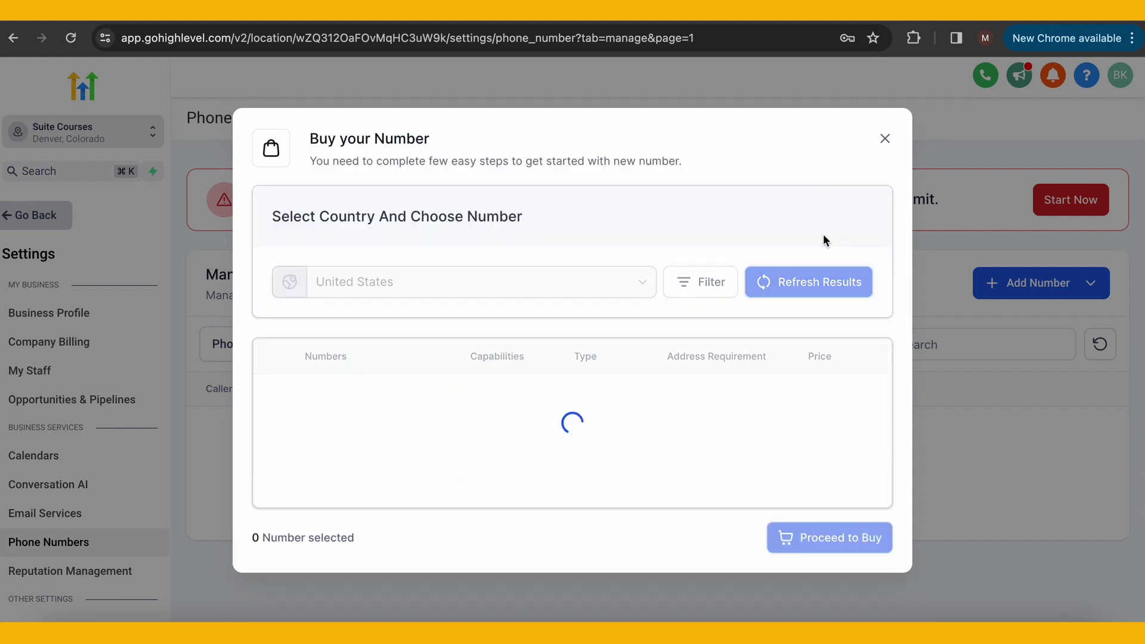
Filter available numbers by 'courses' matched to the last part of the number
click(706, 230)
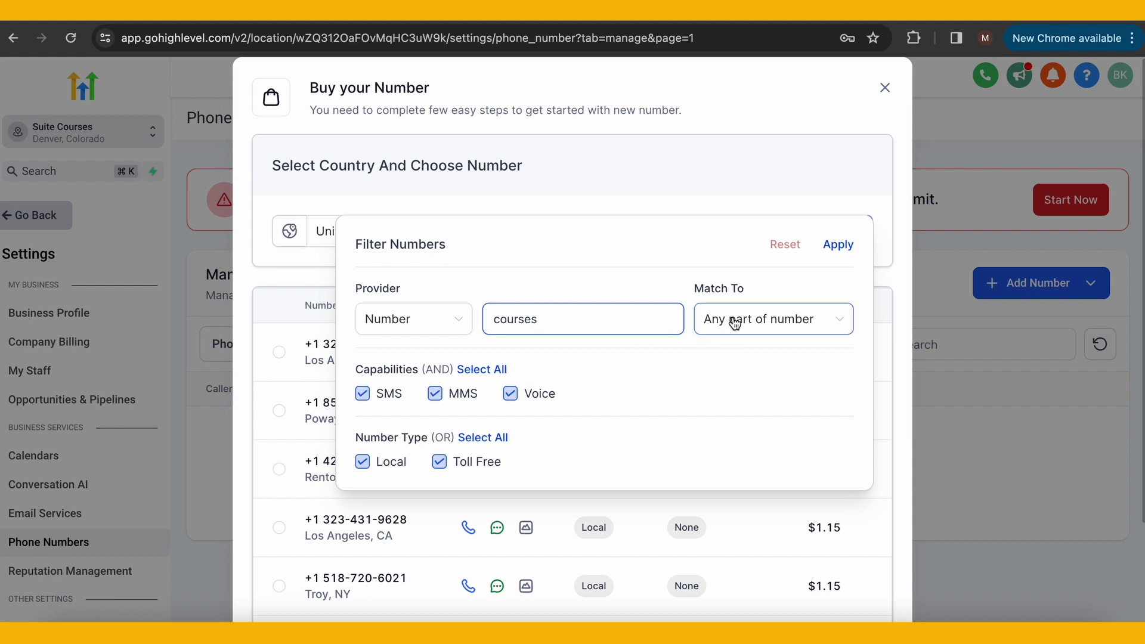
click(775, 324)
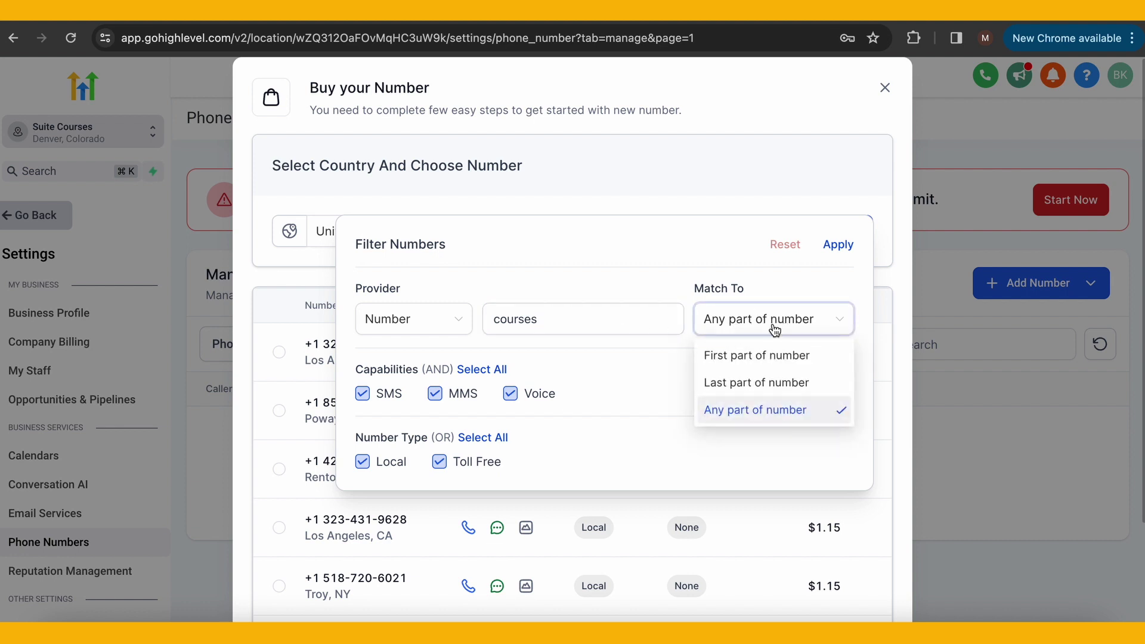
click(756, 384)
scroll(653, 378, down, 1)
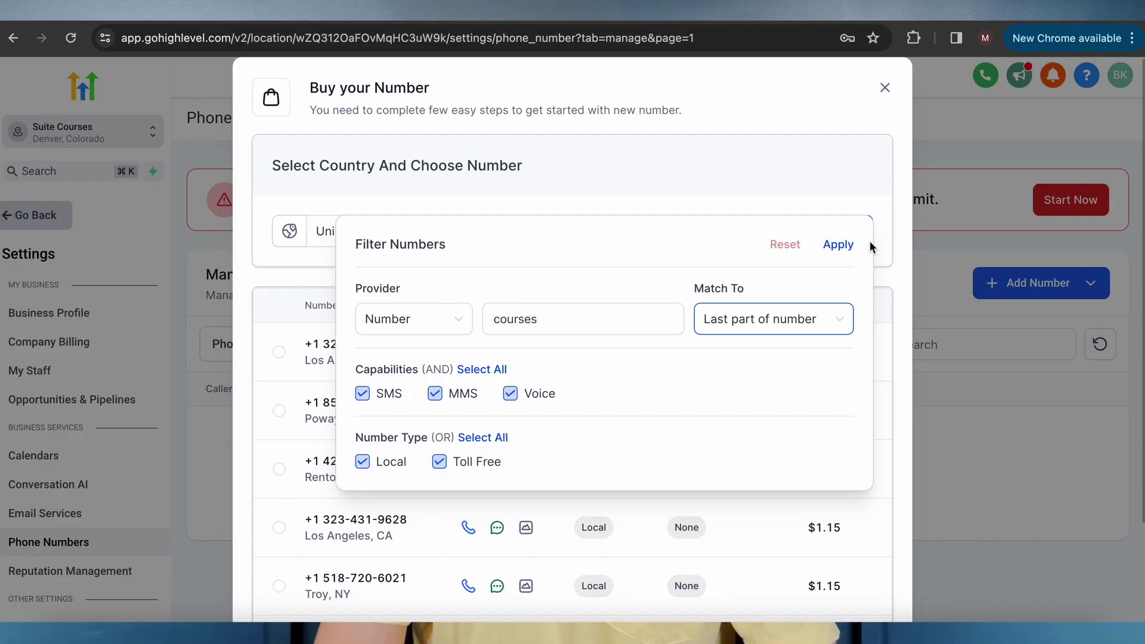
click(836, 246)
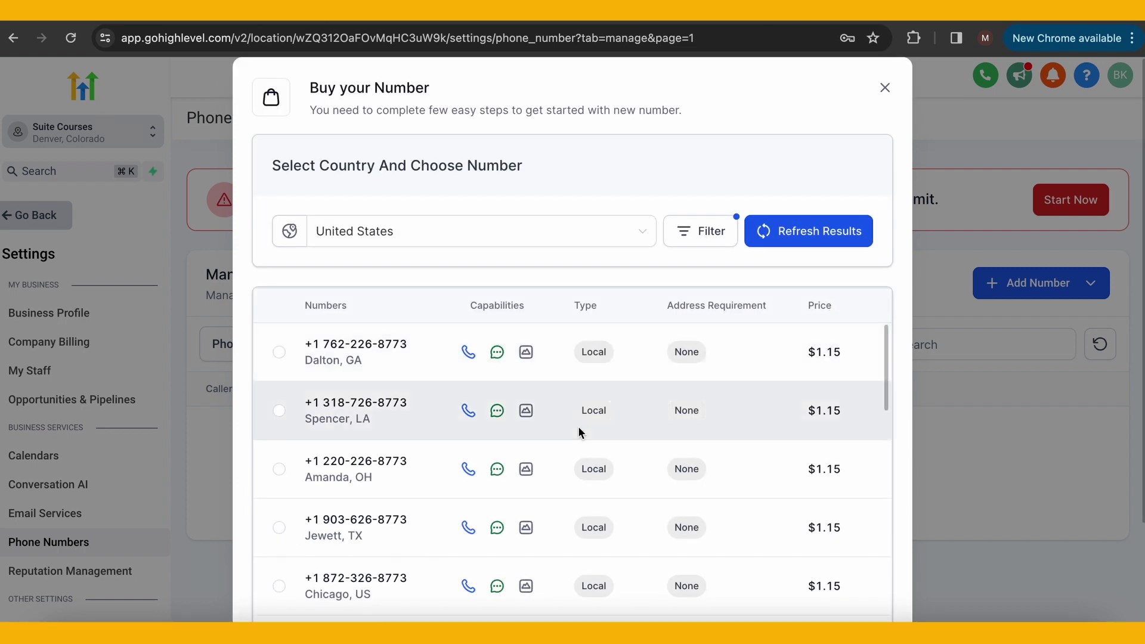
Select the $1.15 Fowler, CO local number from the results and proceed to buy it
scroll(395, 544, down, 2)
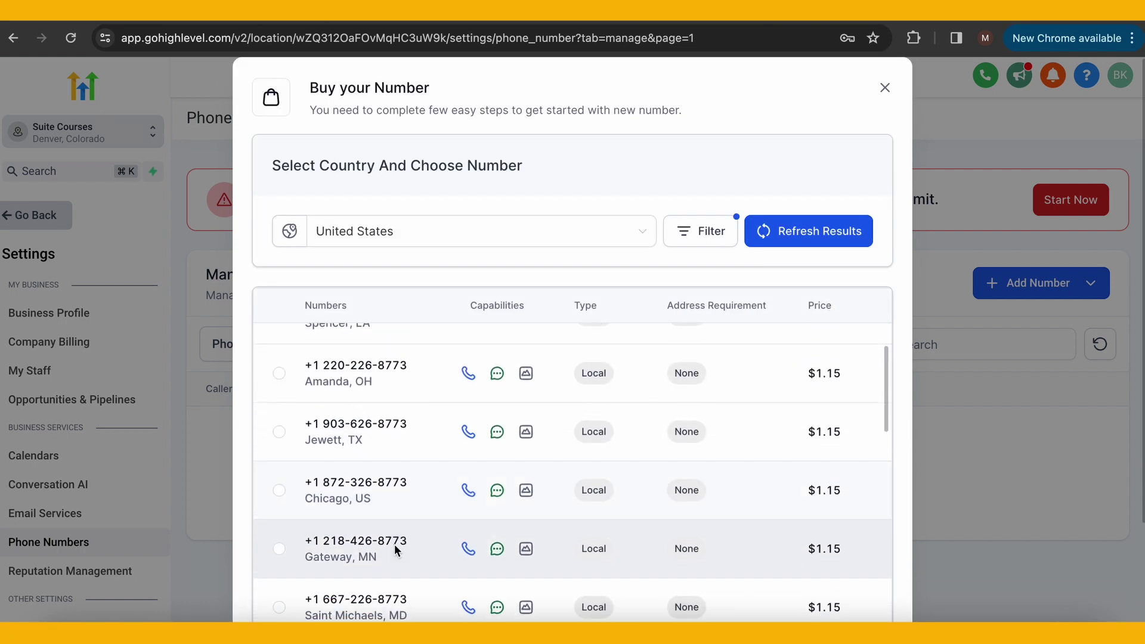
scroll(395, 545, down, 5)
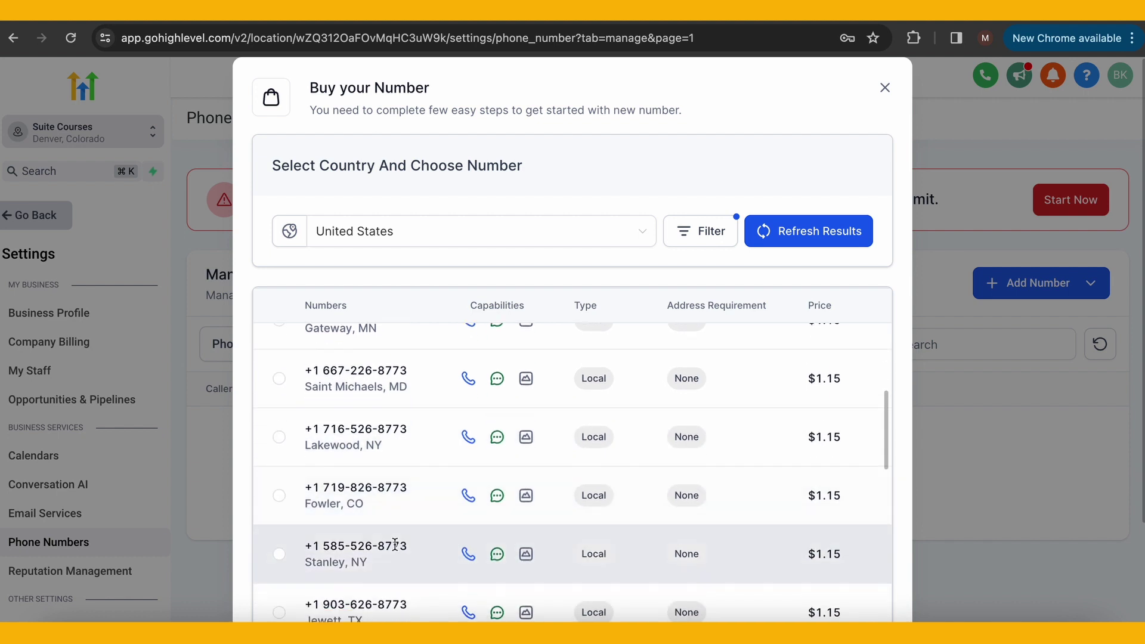
scroll(395, 544, down, 1)
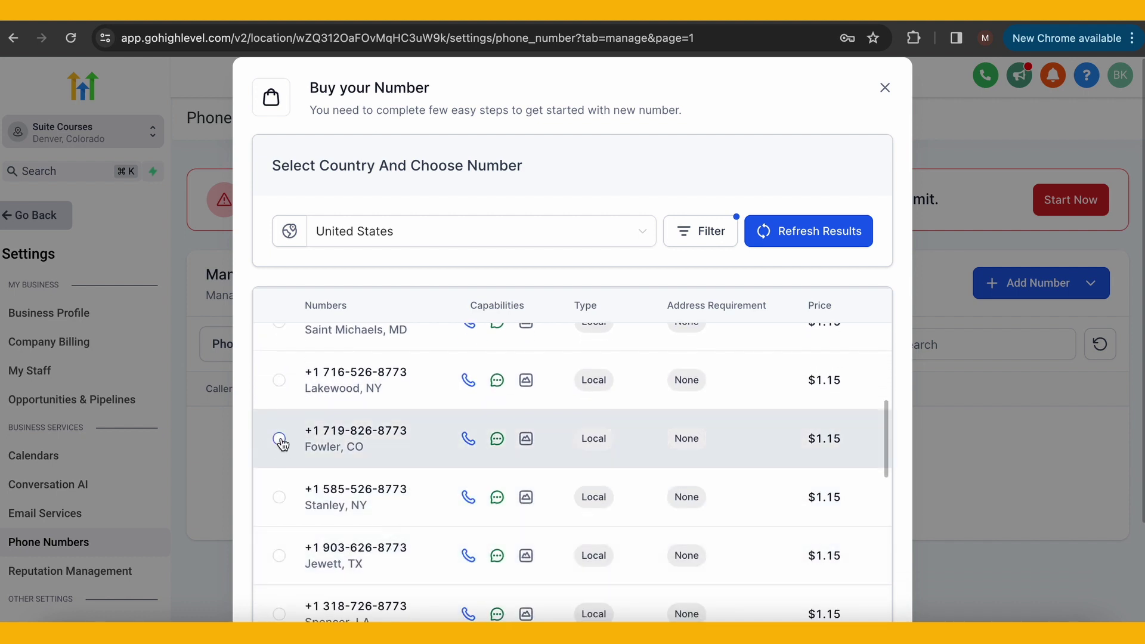
click(280, 440)
scroll(644, 198, down, 3)
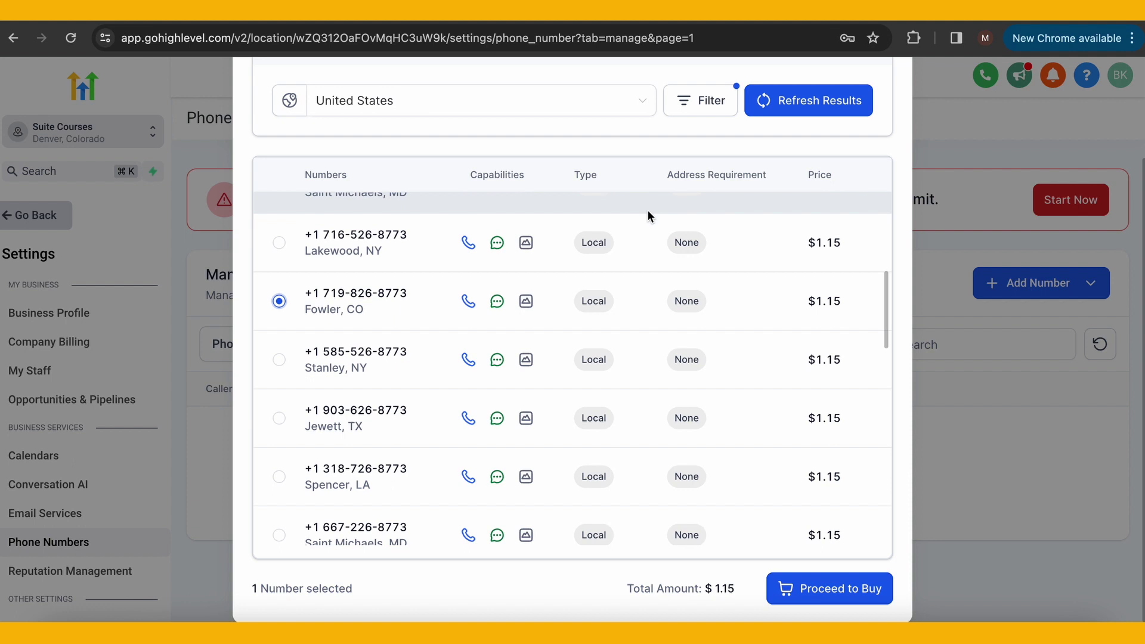
click(837, 580)
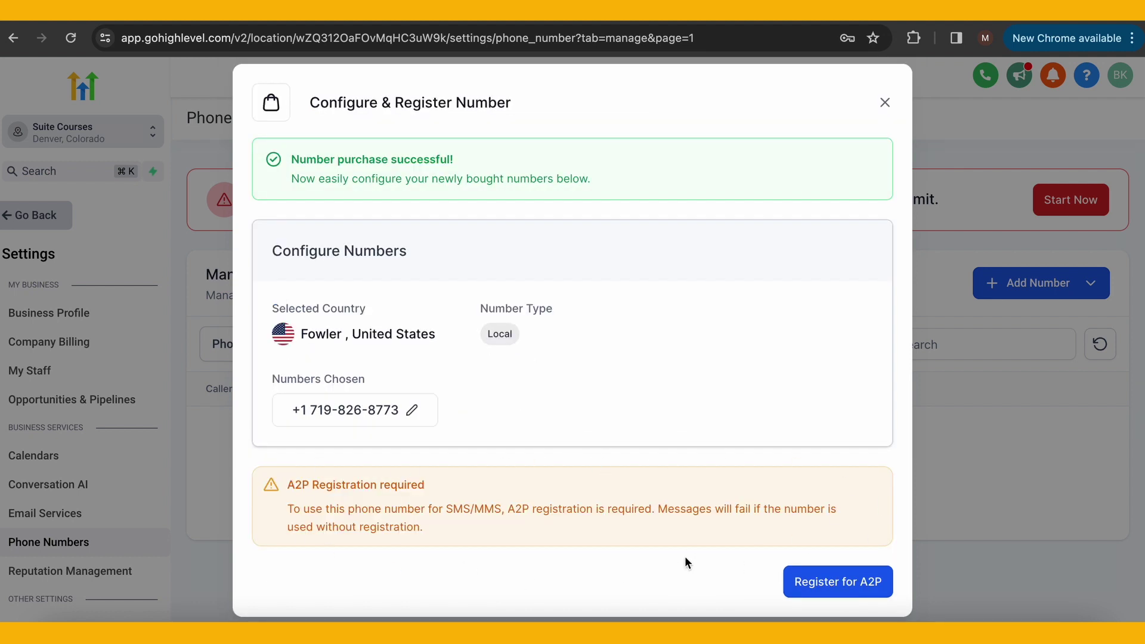
Leave the purchase-success dialog to see both numbers in Manage Numbers
click(852, 579)
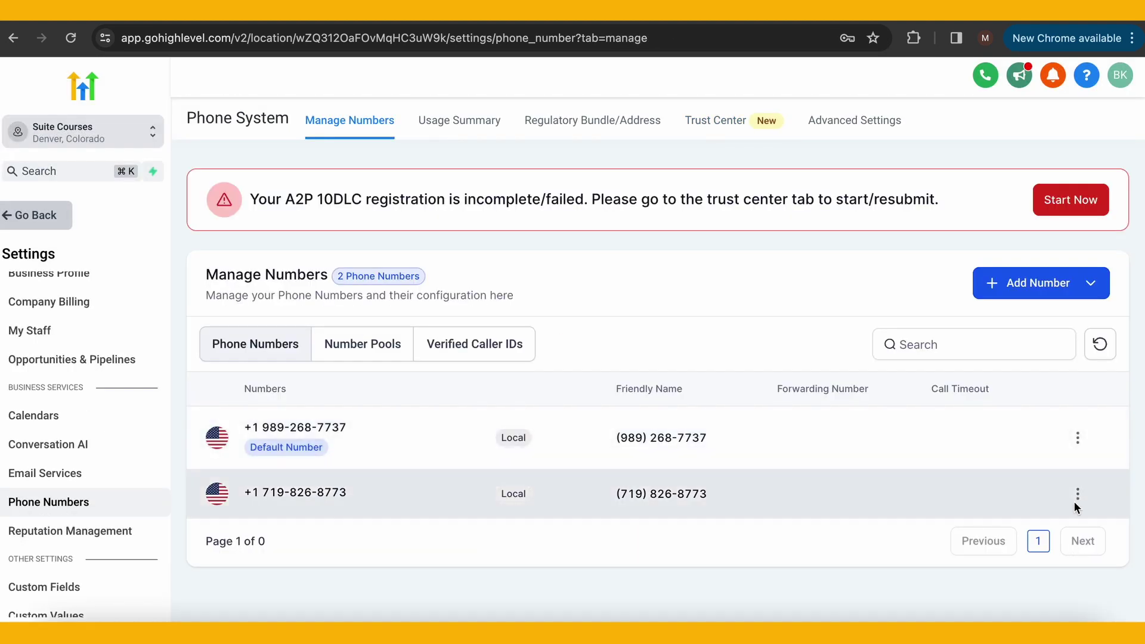
Edit the Fowler number's configuration and rename it to Example
click(1077, 495)
click(1012, 429)
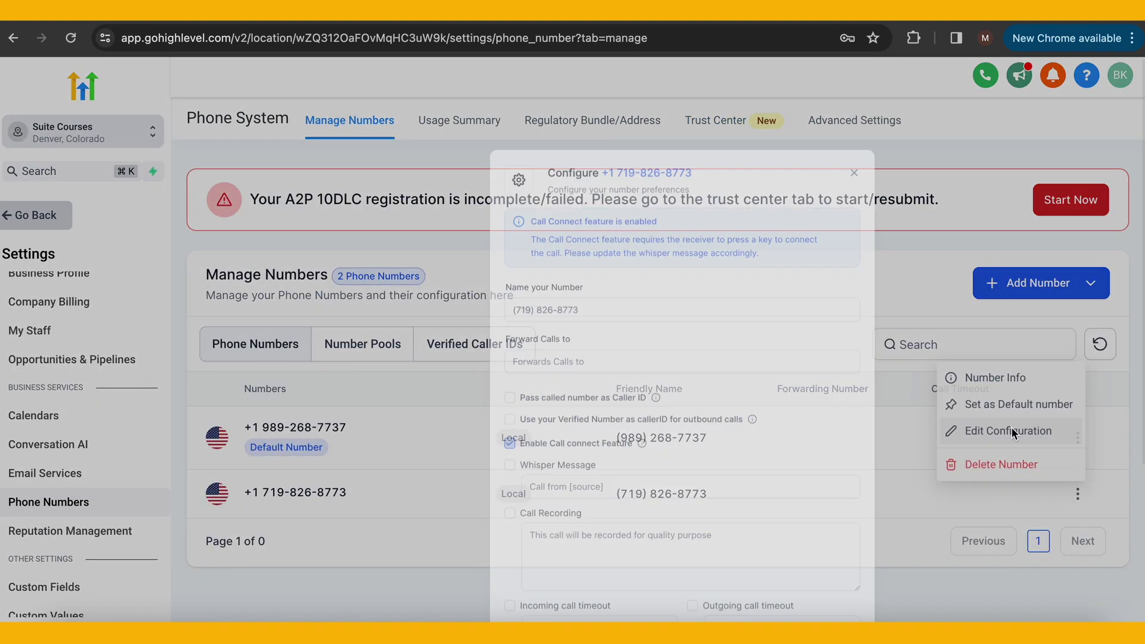
drag(557, 274, 334, 275)
text(Exampl)
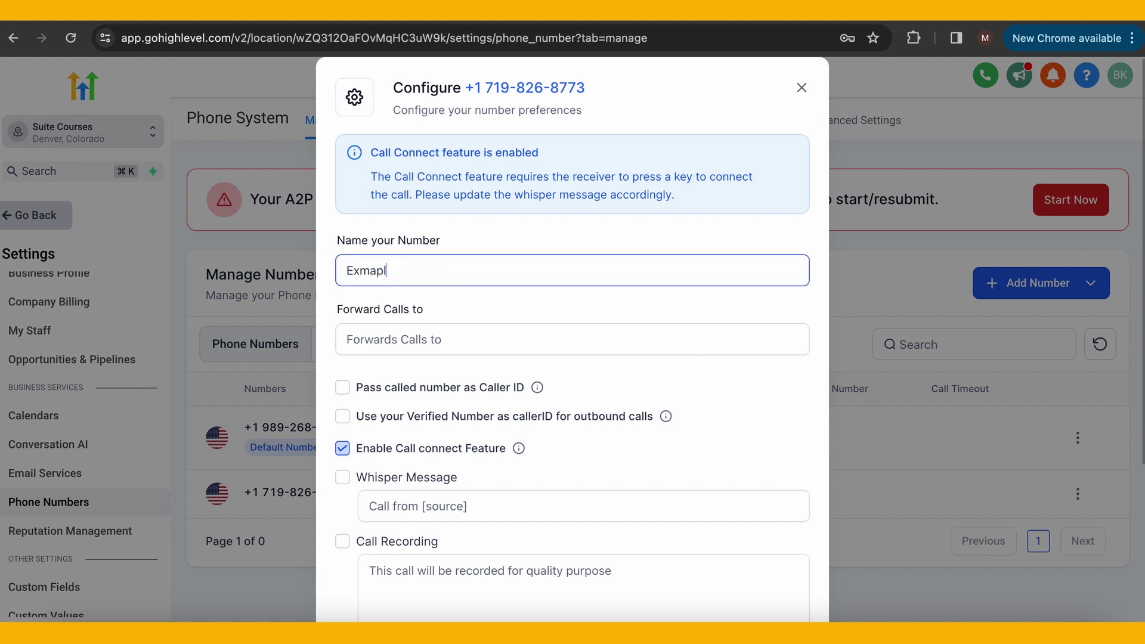
key(BackSpace)
key(BackSpace)
key(BackSpace)
key(BackSpace)
Paste the forwarding phone number into the Forward Calls to field
click(406, 338)
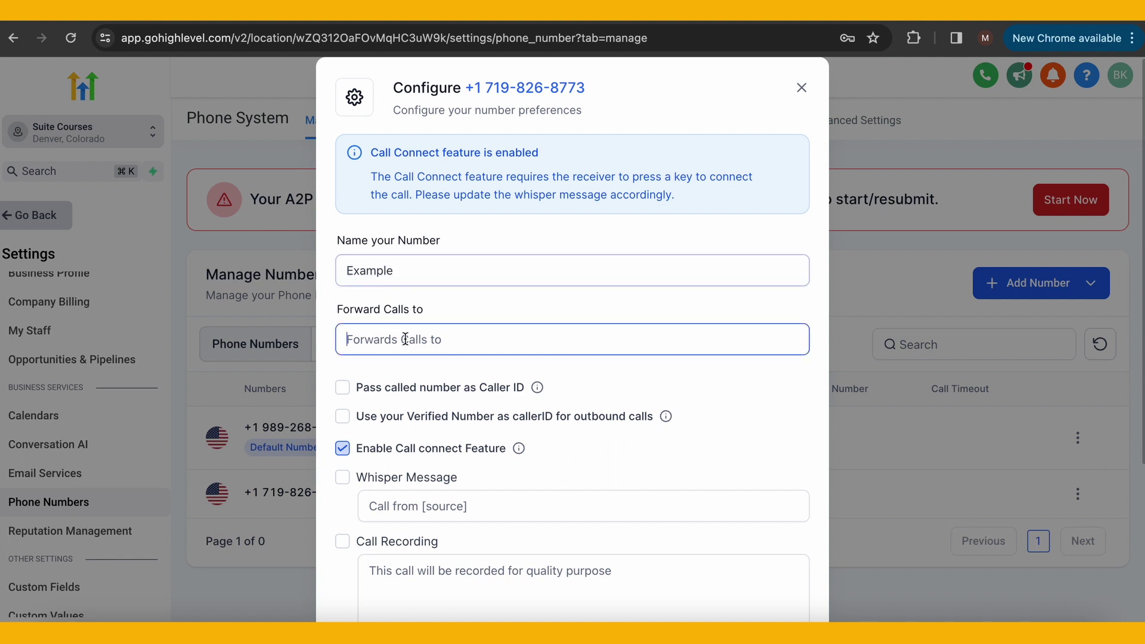
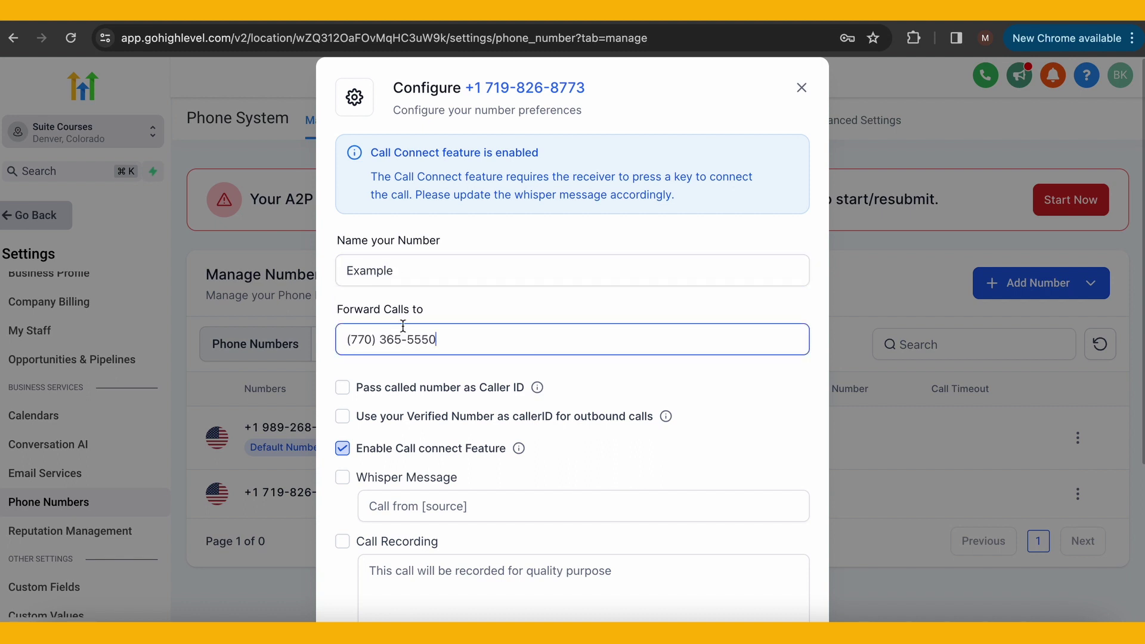
click(547, 371)
scroll(548, 371, down, 2)
scroll(547, 371, down, 3)
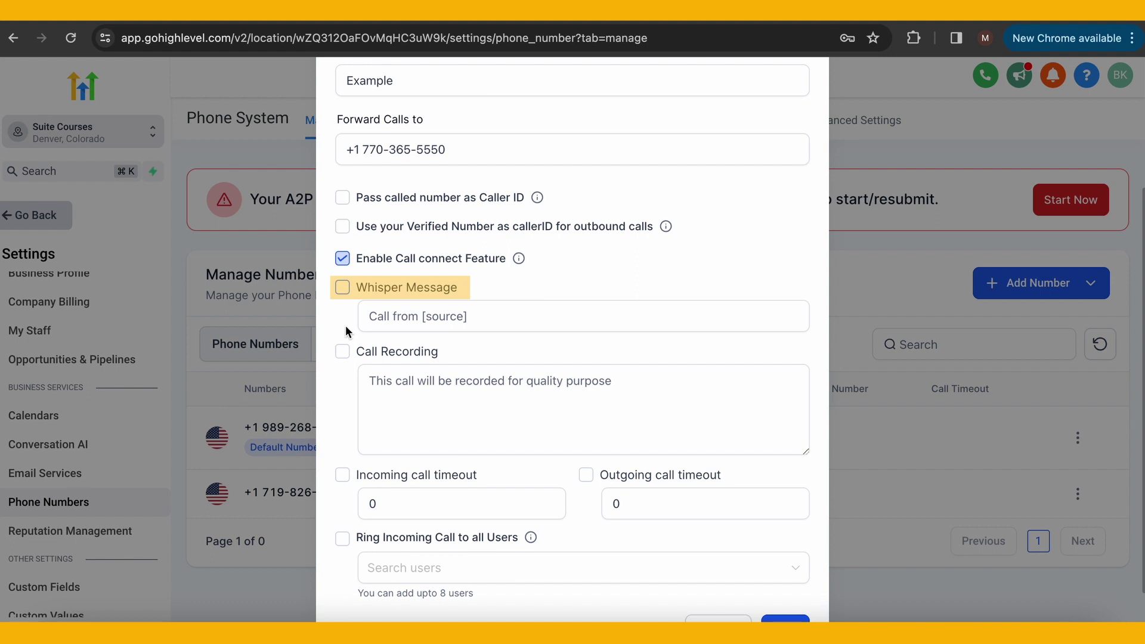
Enable call recording on the Example number and set the incoming call timeout to 30
click(343, 351)
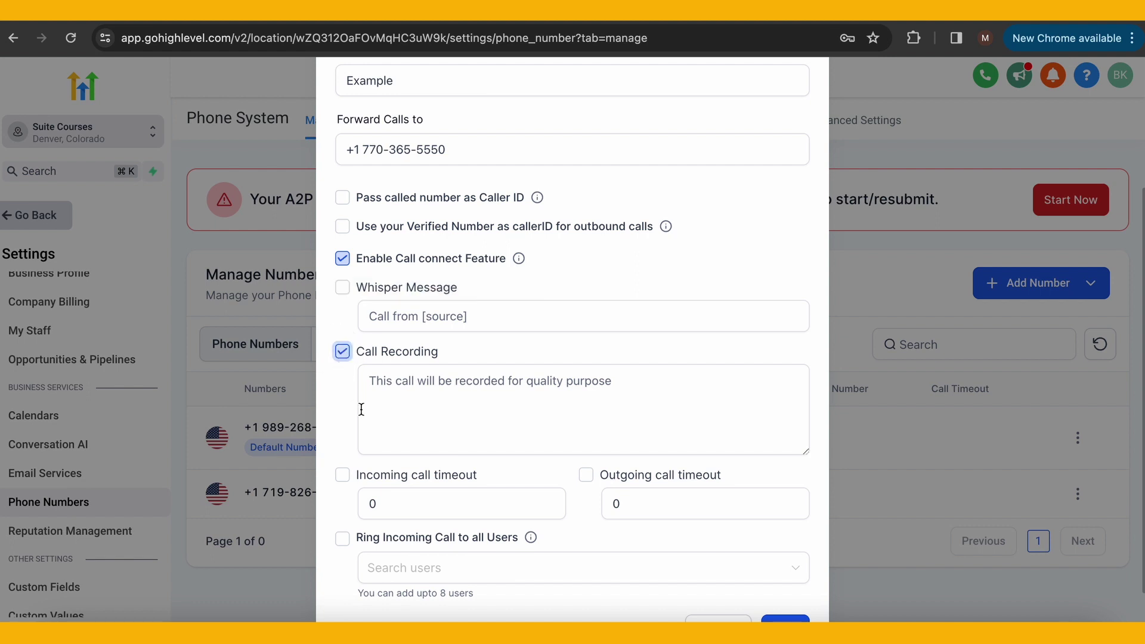
click(360, 409)
scroll(361, 412, down, 1)
click(361, 417)
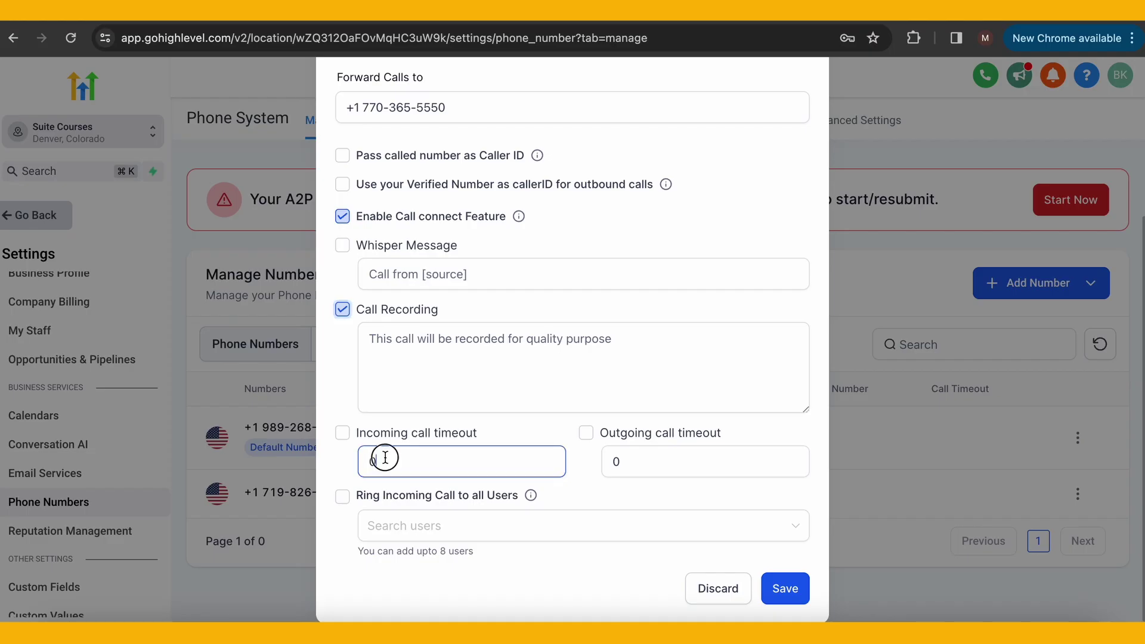
key(BackSpace)
text(#)
key(BackSpace)
key(BackSpace)
Set the outgoing call timeout to 30, leave Ring Incoming Call off, and save
text(30)
click(647, 463)
key(BackSpace)
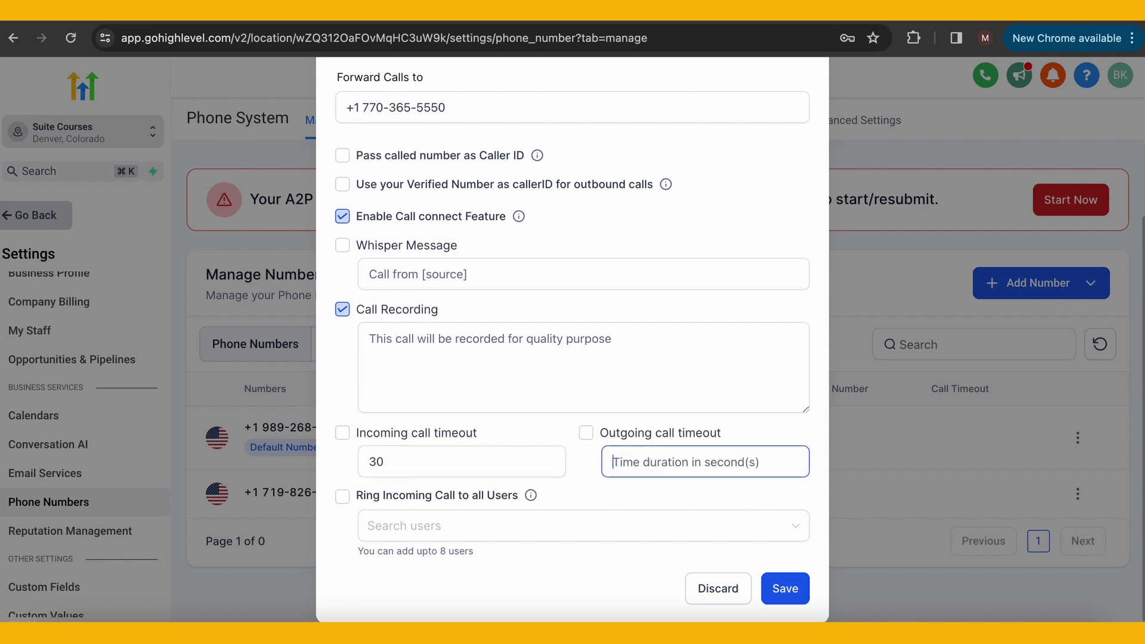
text(30)
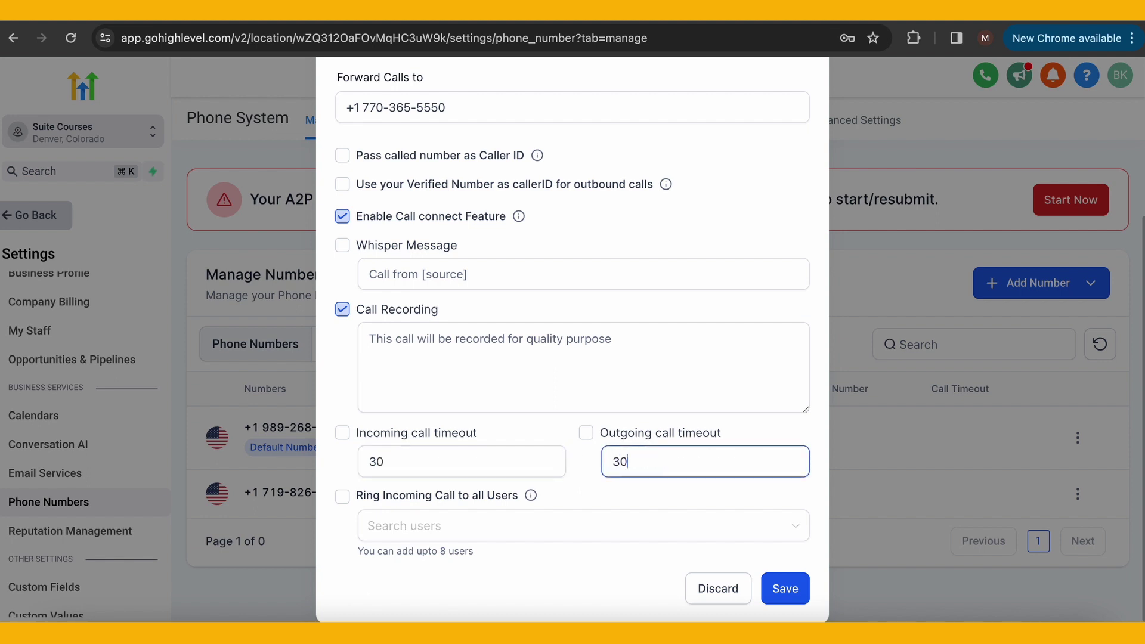
click(501, 497)
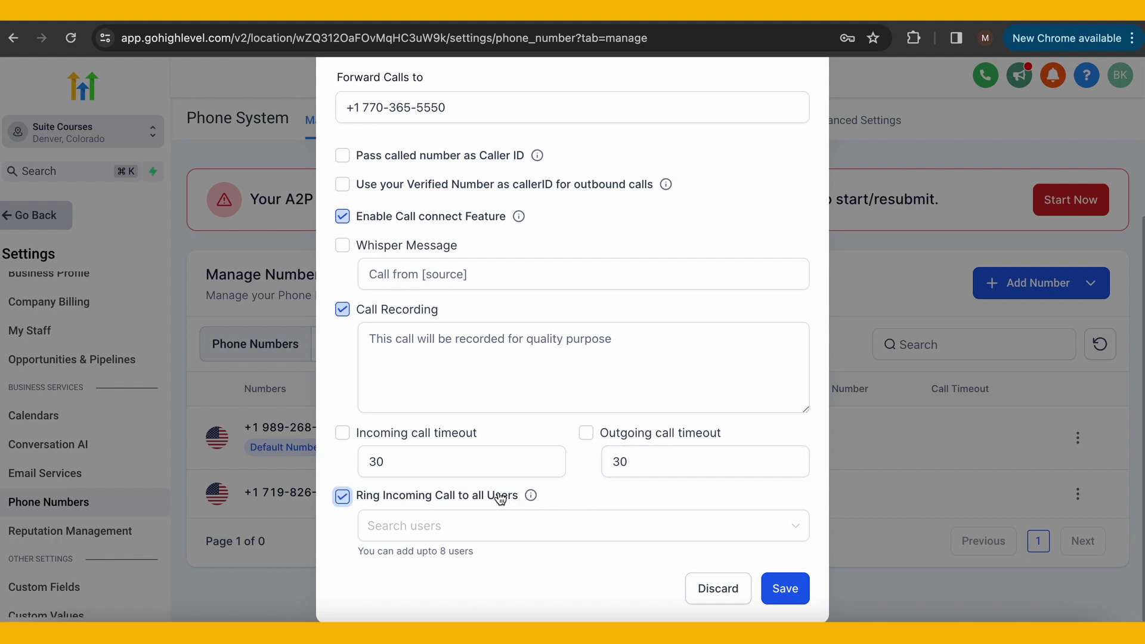
click(343, 497)
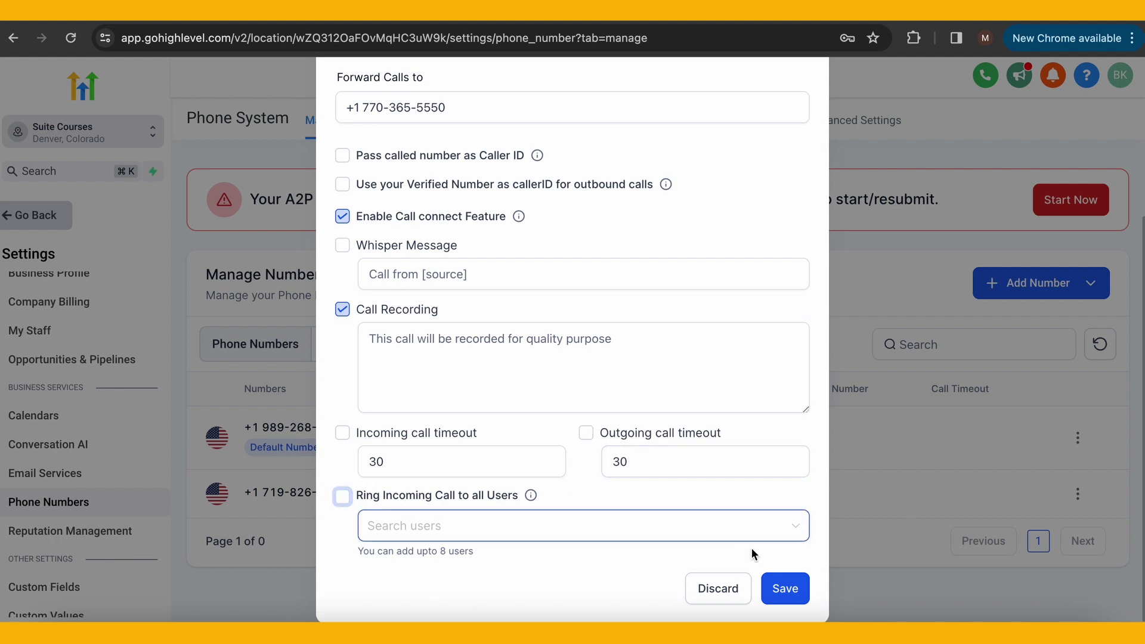
click(788, 585)
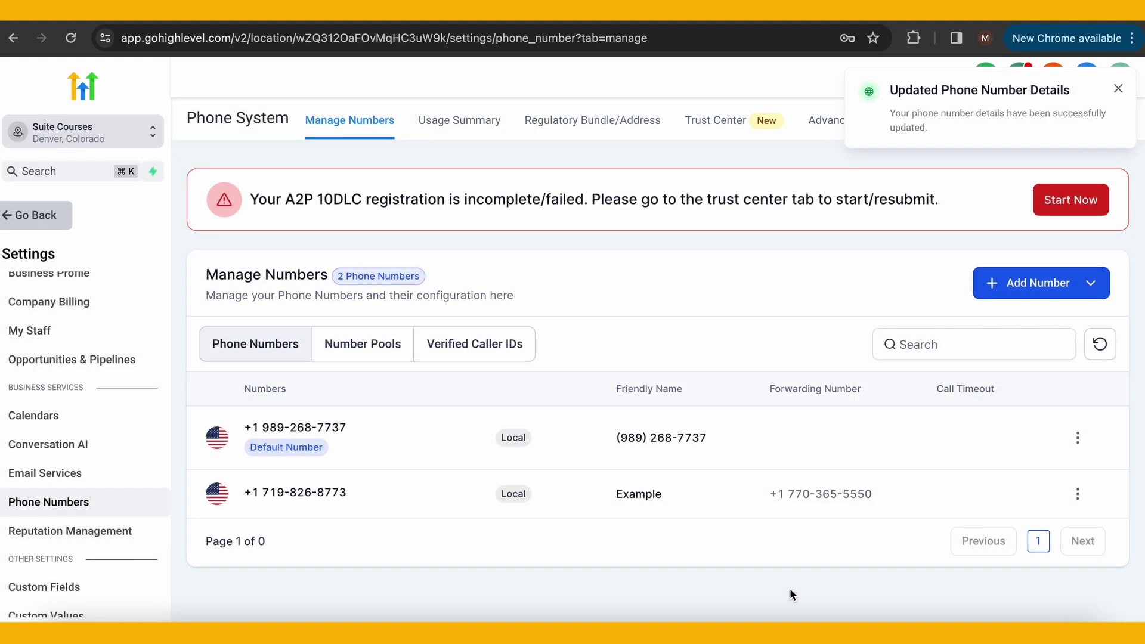
Start a new number pool from Add Number and choose Marketing Campaign tracking
click(1060, 285)
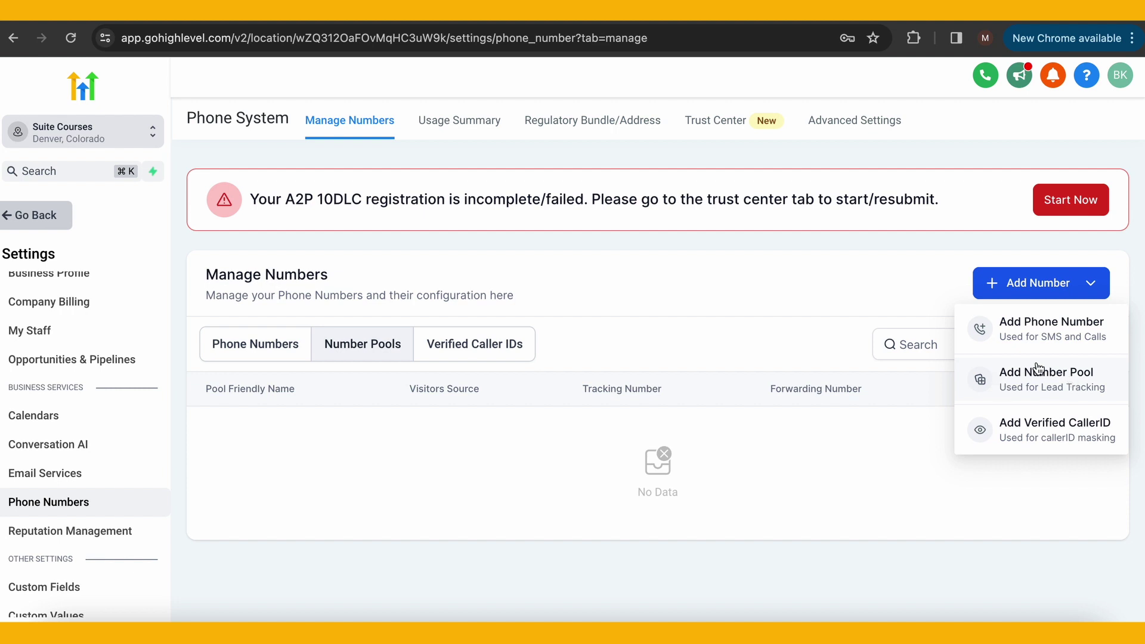
click(1027, 379)
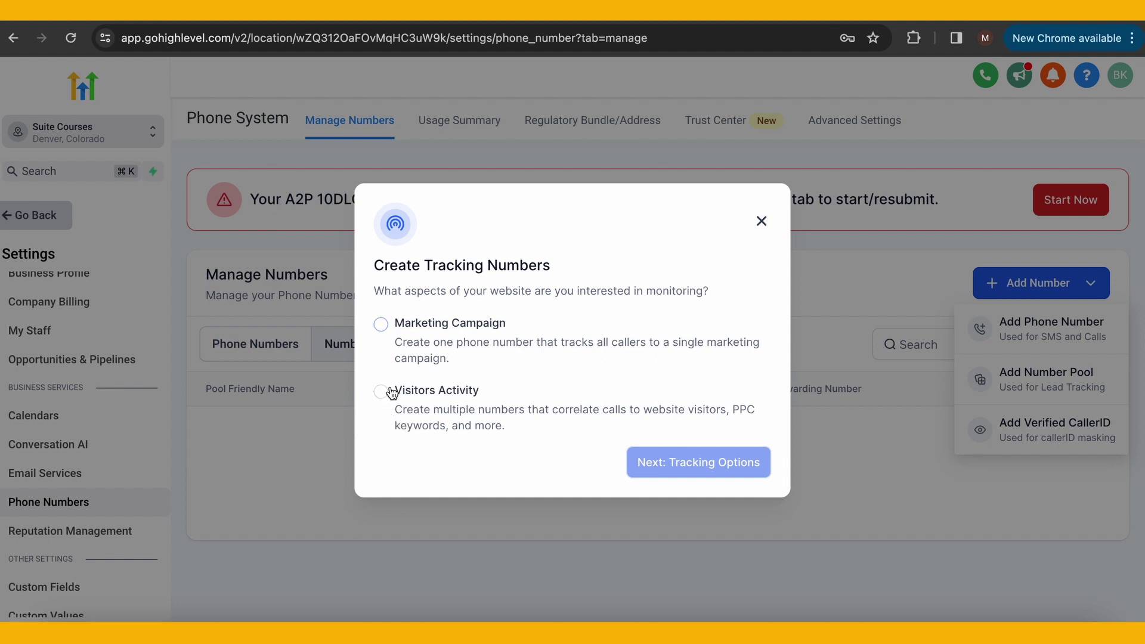
click(475, 333)
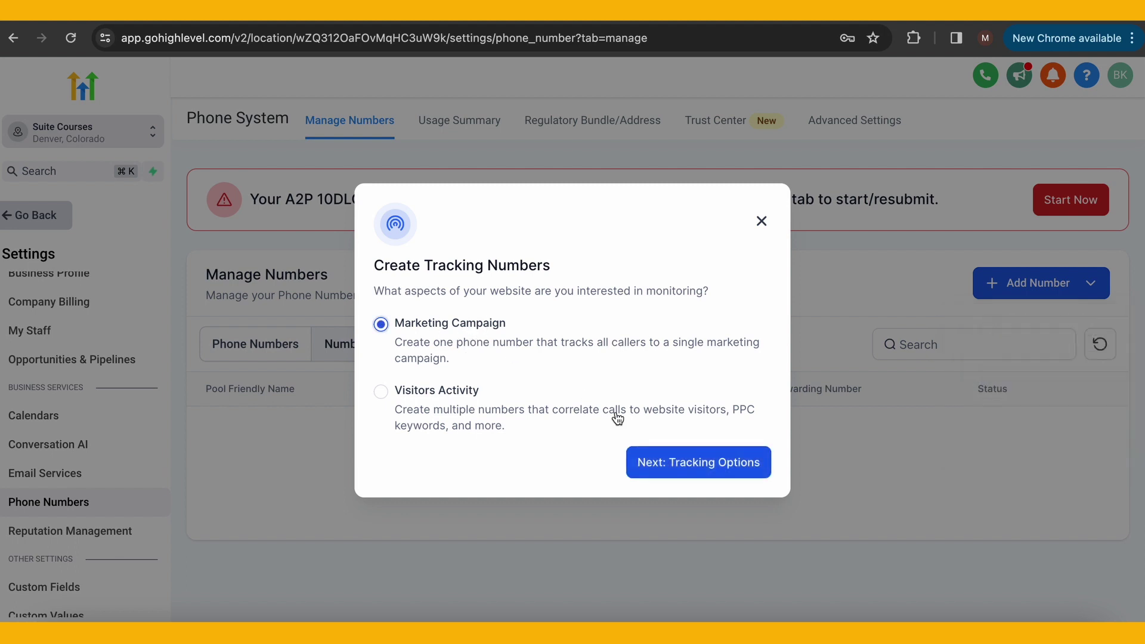
Advance through Tracking Options to the pool name and forwarding form, and acknowledge the new-number purchase
click(671, 461)
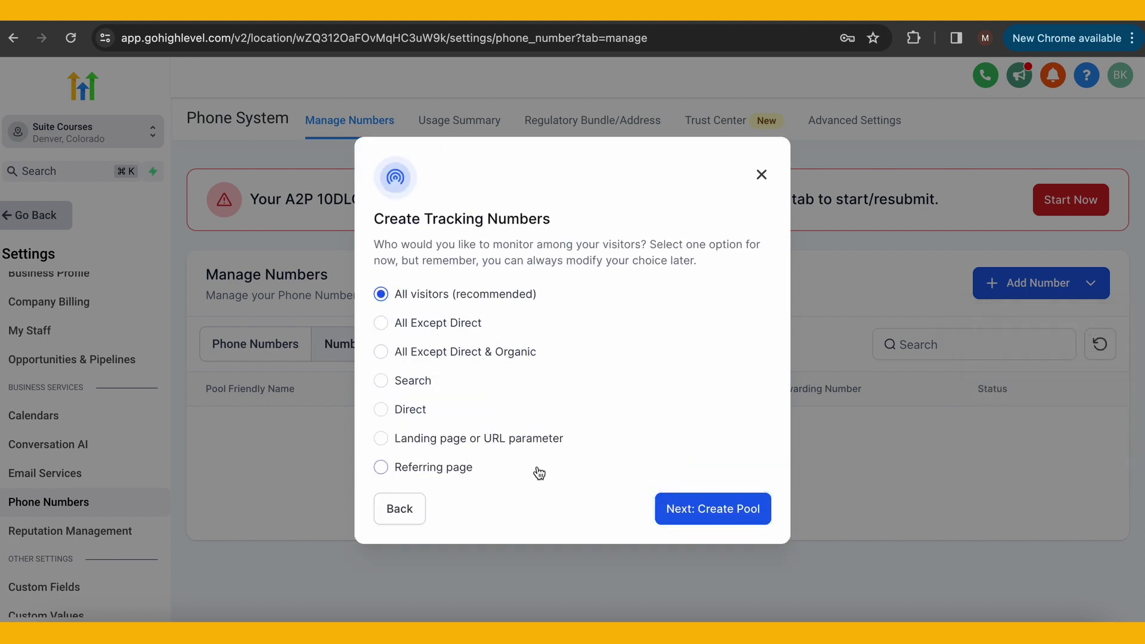
click(673, 510)
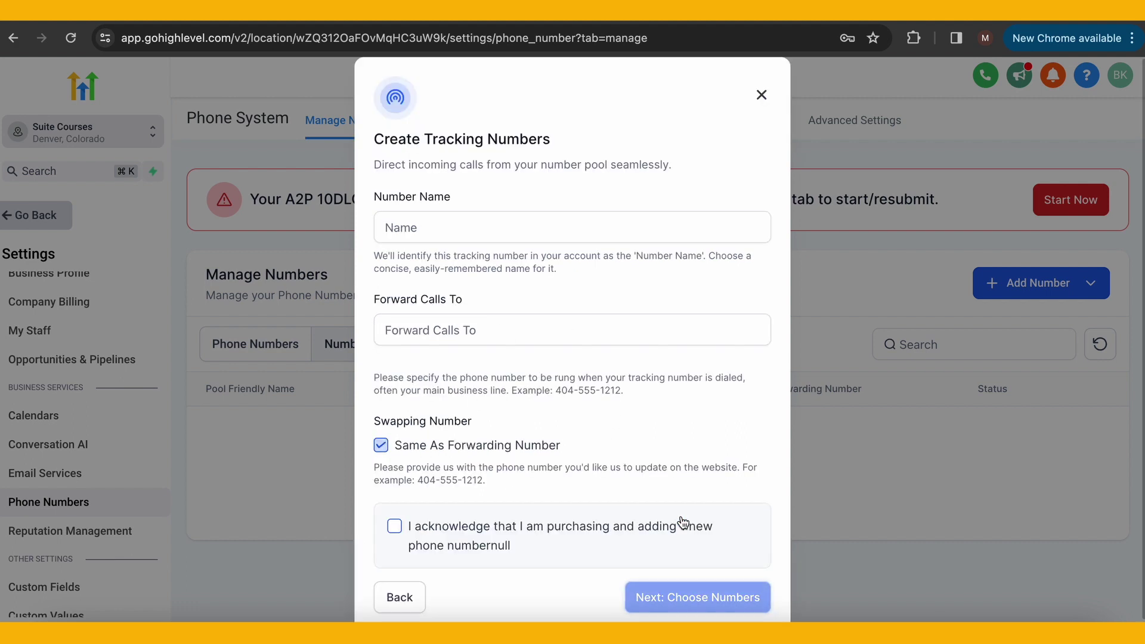
scroll(693, 341, down, 1)
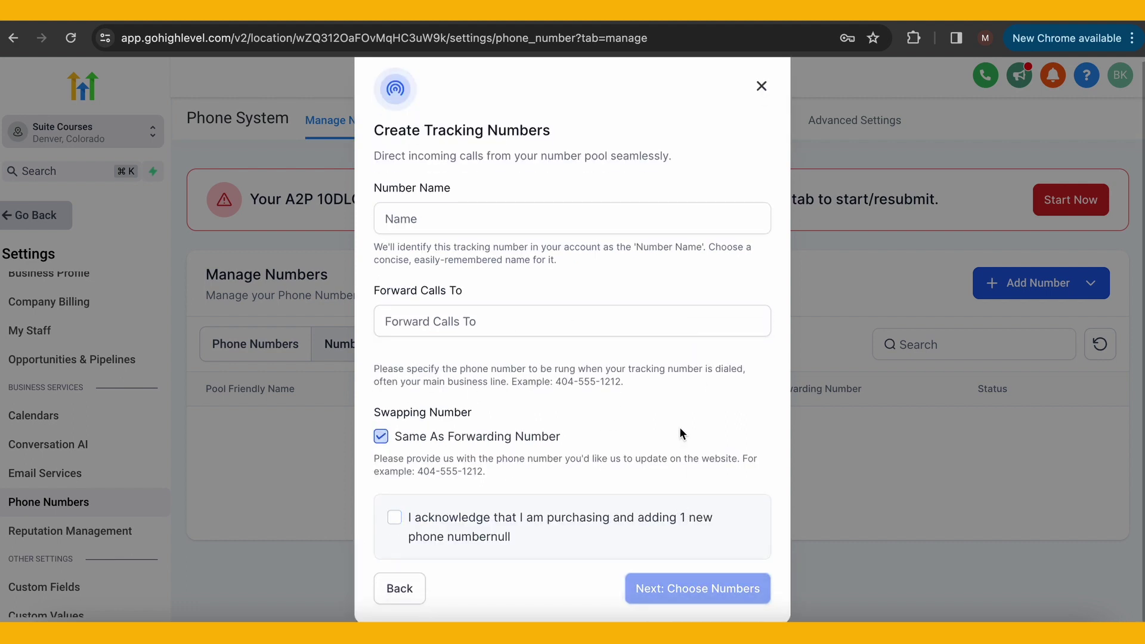
click(502, 535)
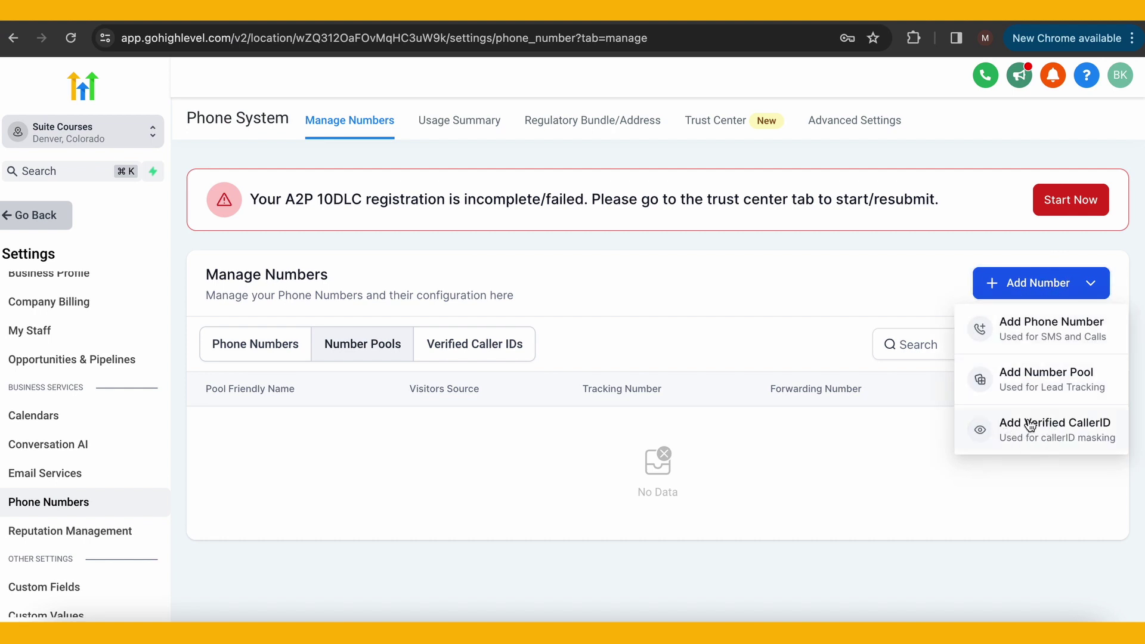
Open the Add Verified CallerID form and select its phone number field
click(1030, 424)
click(564, 393)
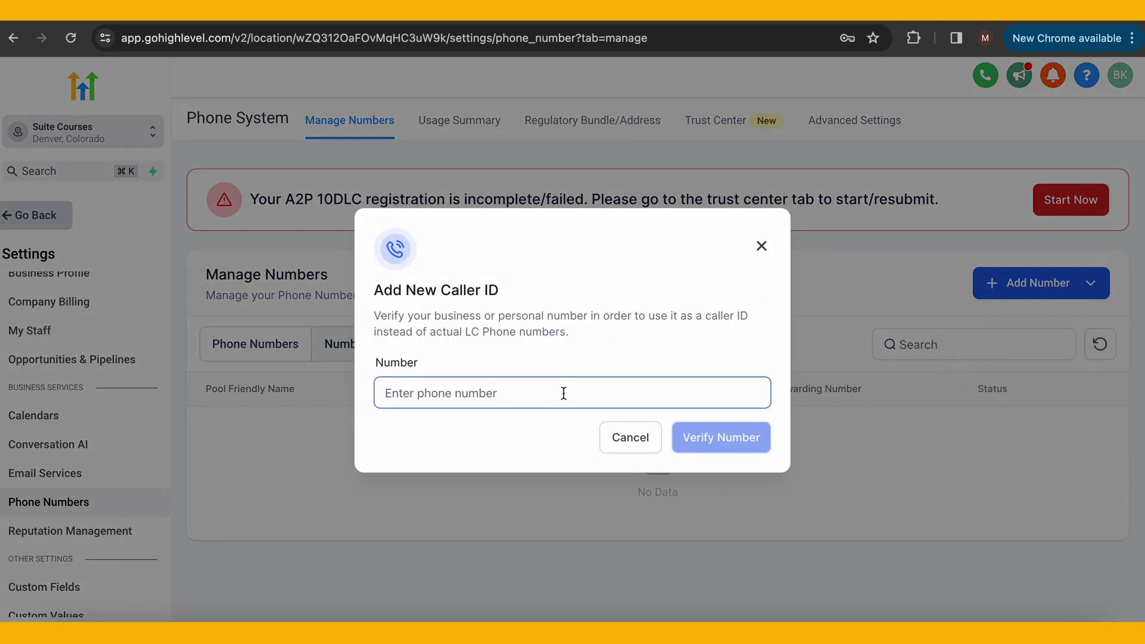